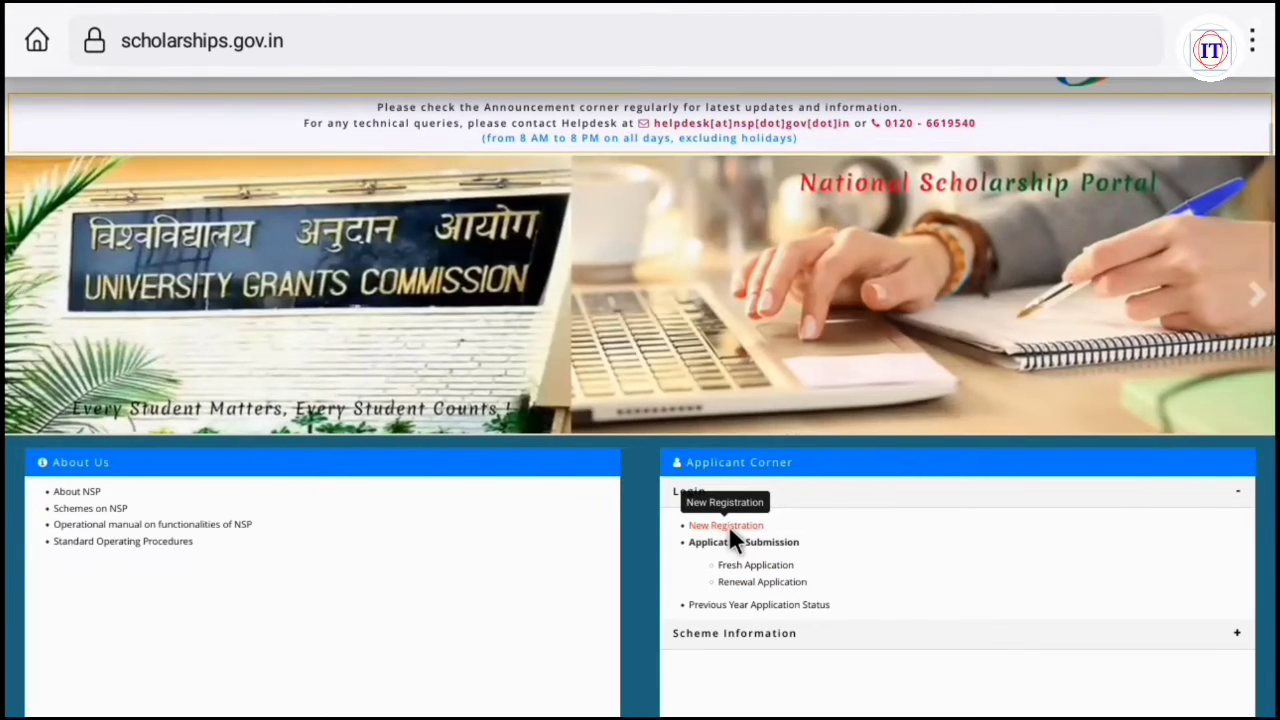
Start a new registration for the other scholarship schemes hosted on NSP for AY 2022-23 and accept the pre-registration notice.
left_click(729, 527)
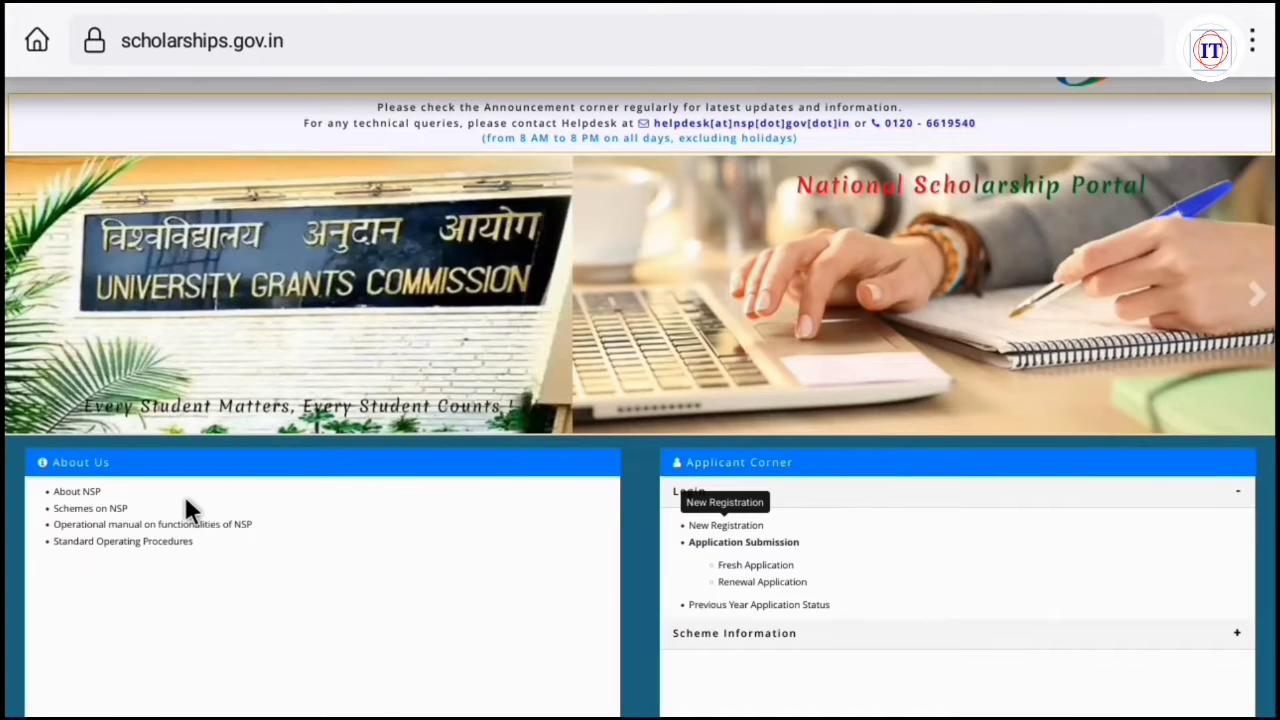
scroll(636, 400, "down", 8)
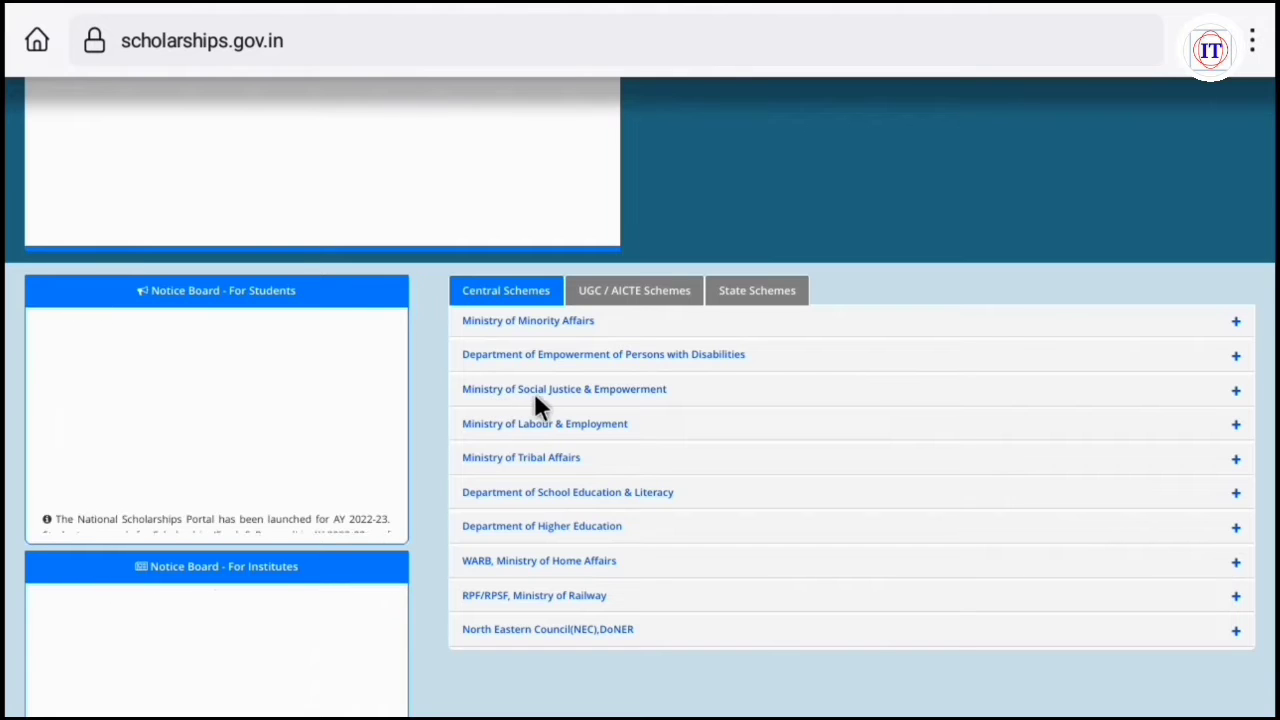
left_click(594, 392)
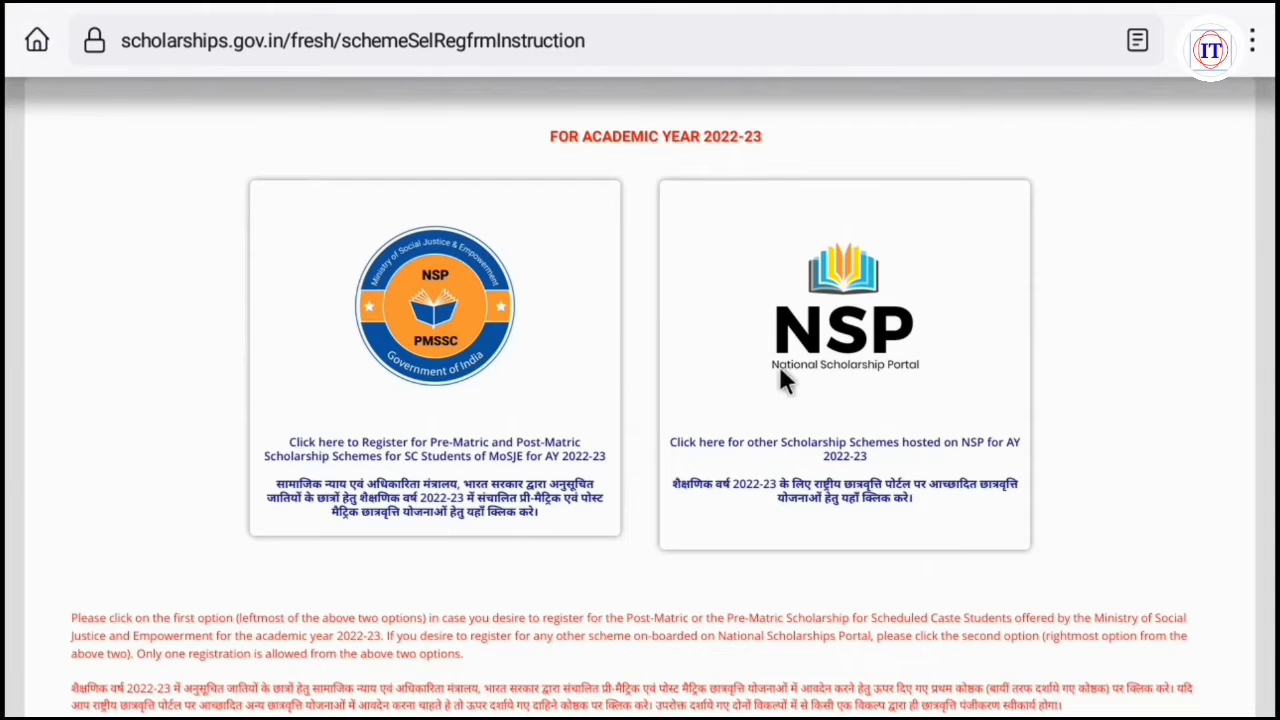
left_click(832, 408)
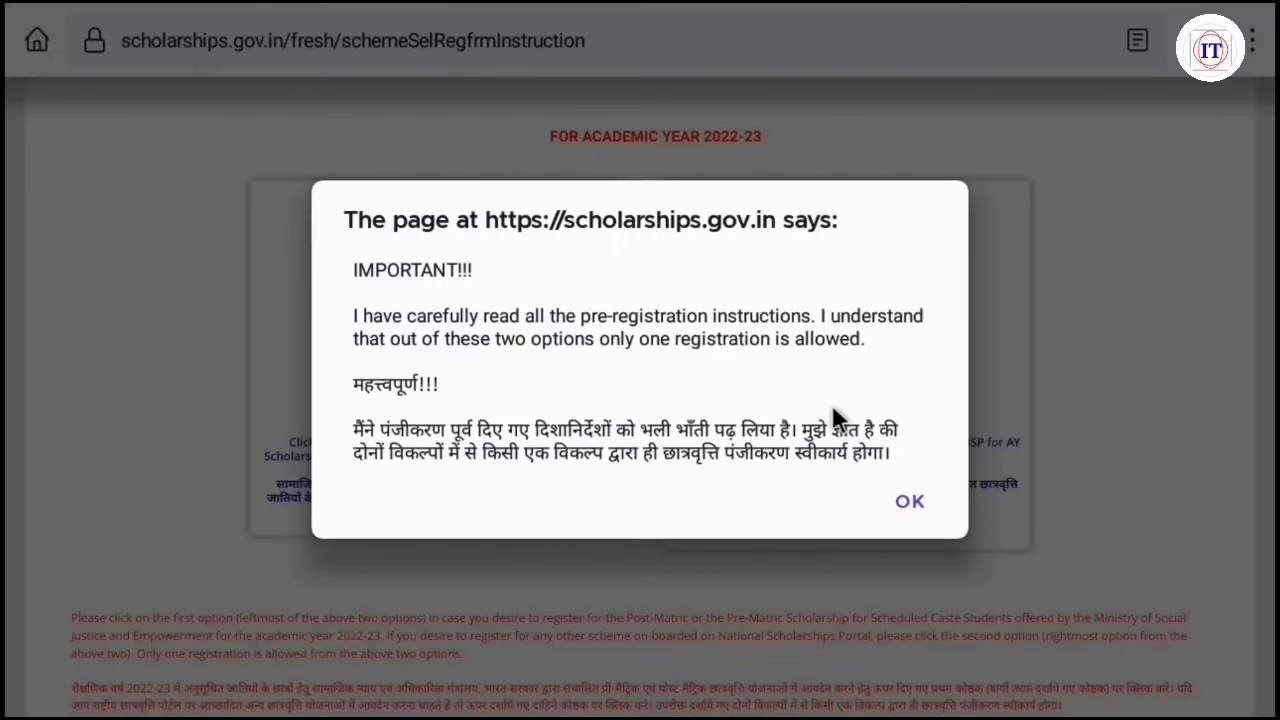
left_click(908, 503)
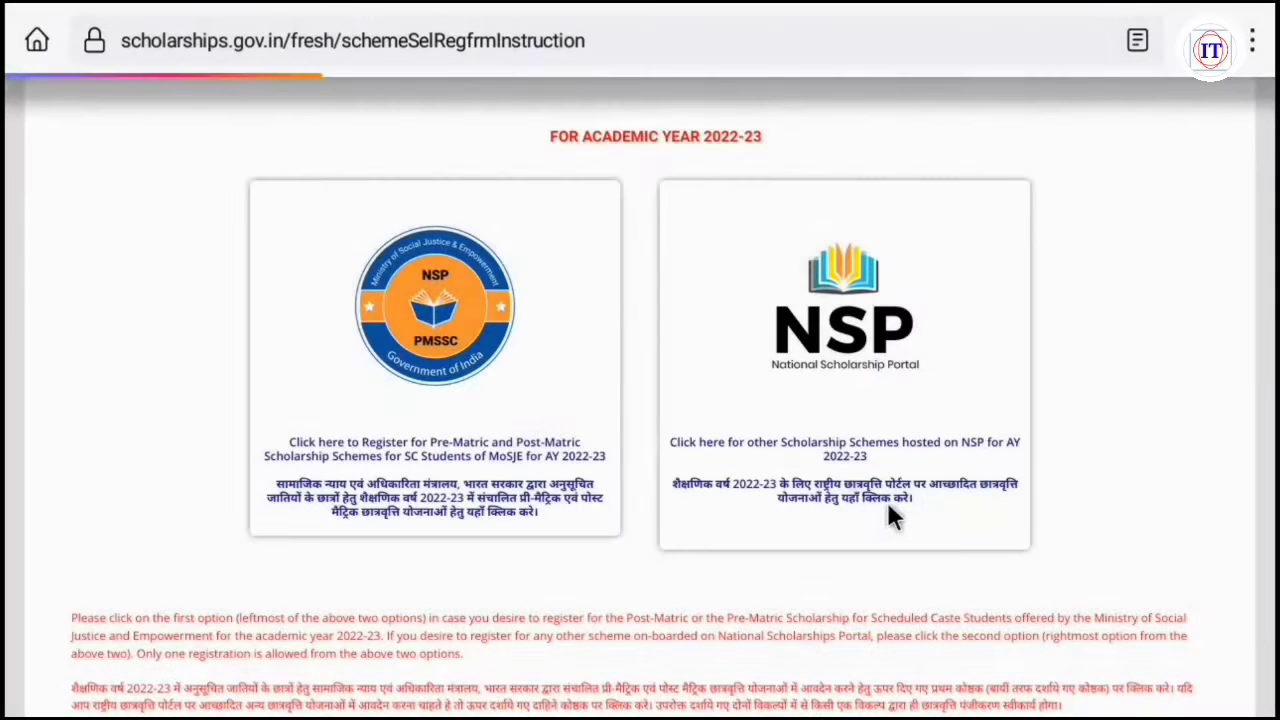
Agree to all three applicant undertakings below the registration instructions and continue to the fresh registration form.
scroll(434, 572, "down", 10)
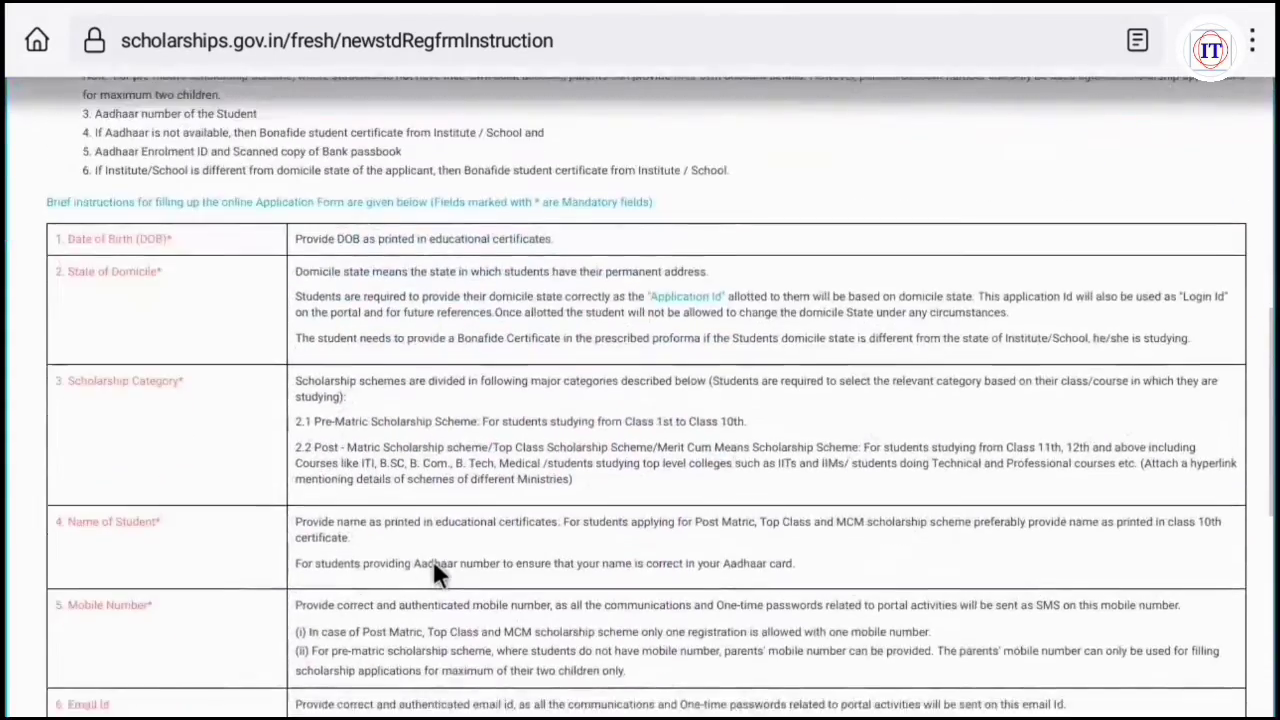
scroll(435, 566, "down", 3)
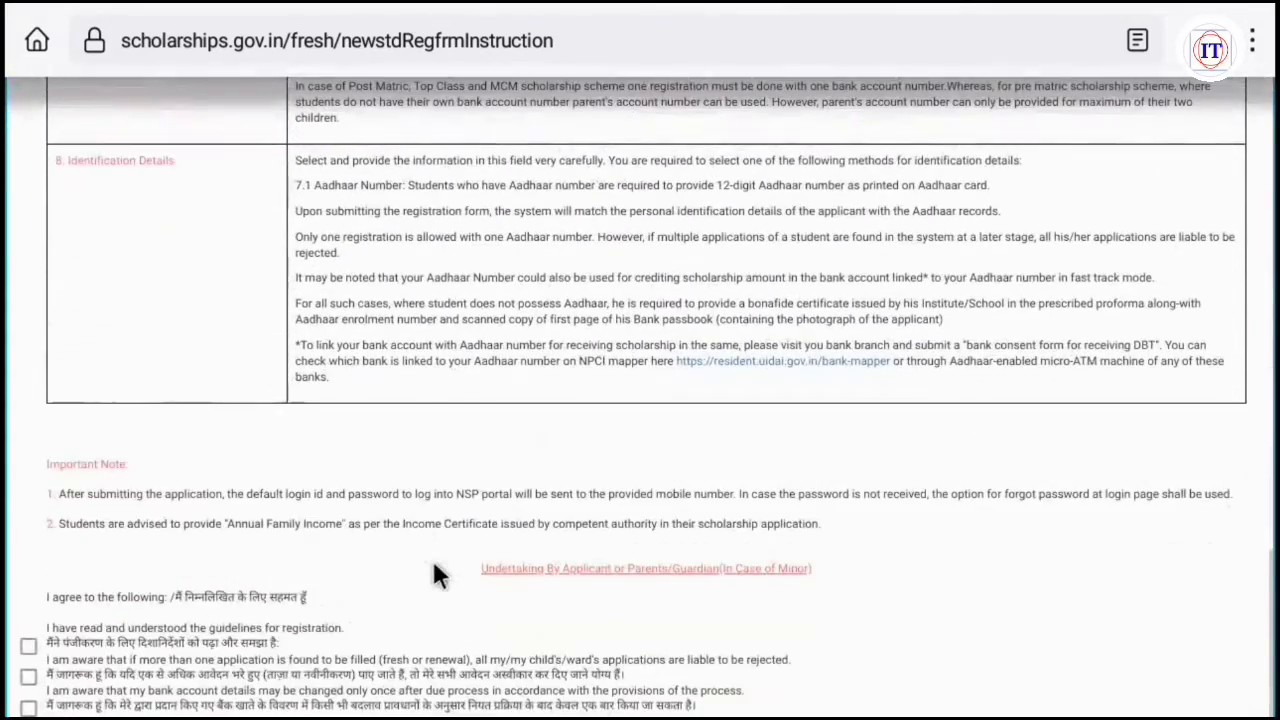
scroll(341, 627, "down", 2)
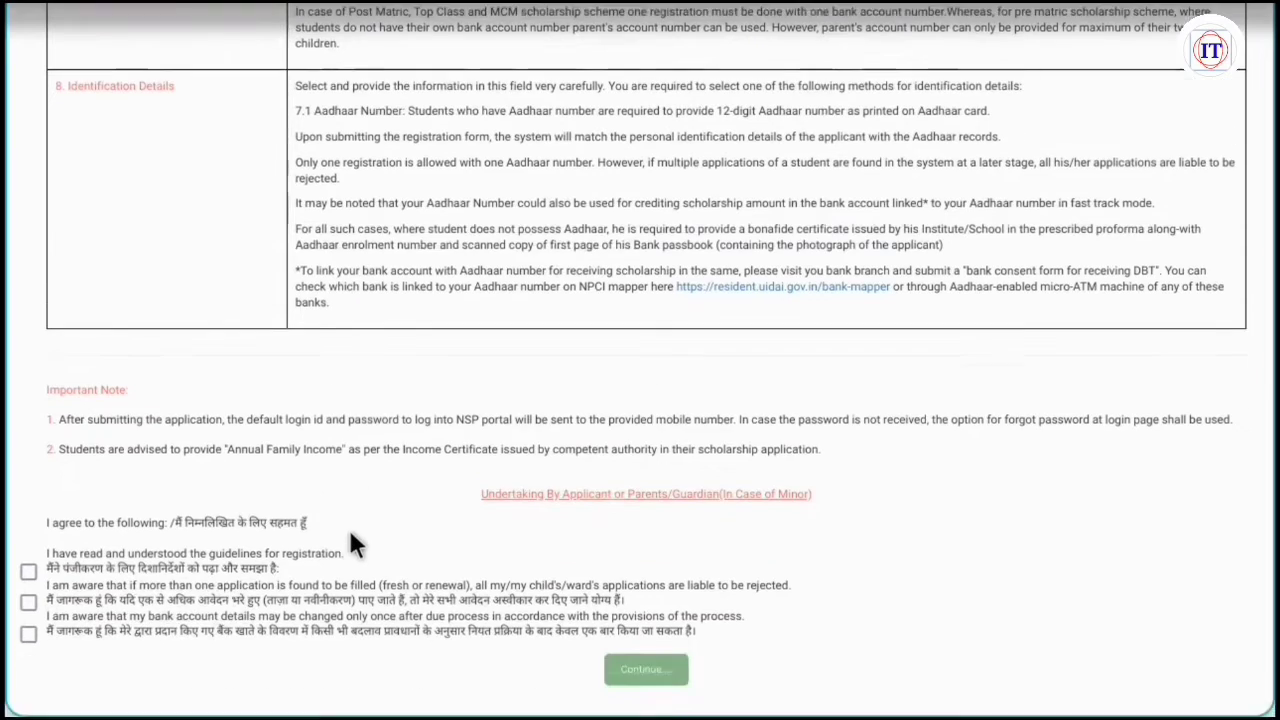
left_click(28, 572)
left_click(28, 634)
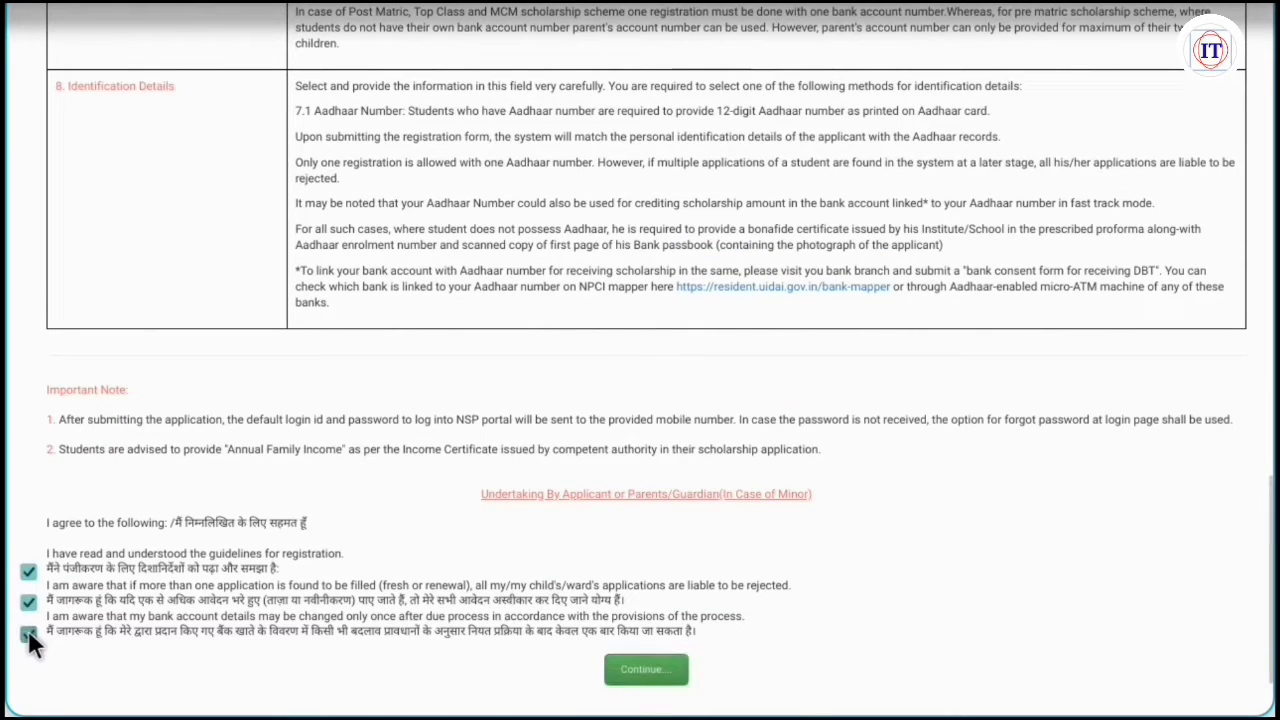
left_click(634, 675)
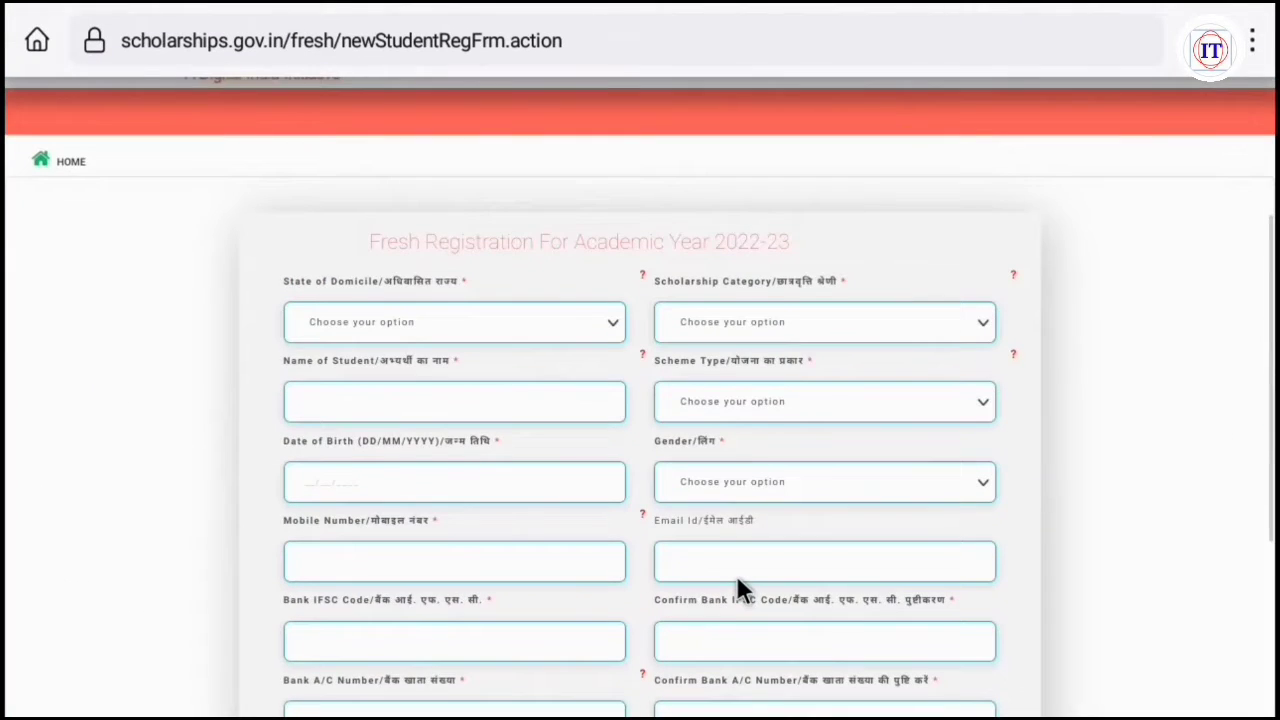
Set the State of Domicile to DELHI and the Scholarship Category to Post Matric/Top Class/MCM.
scroll(735, 573, "down", 2)
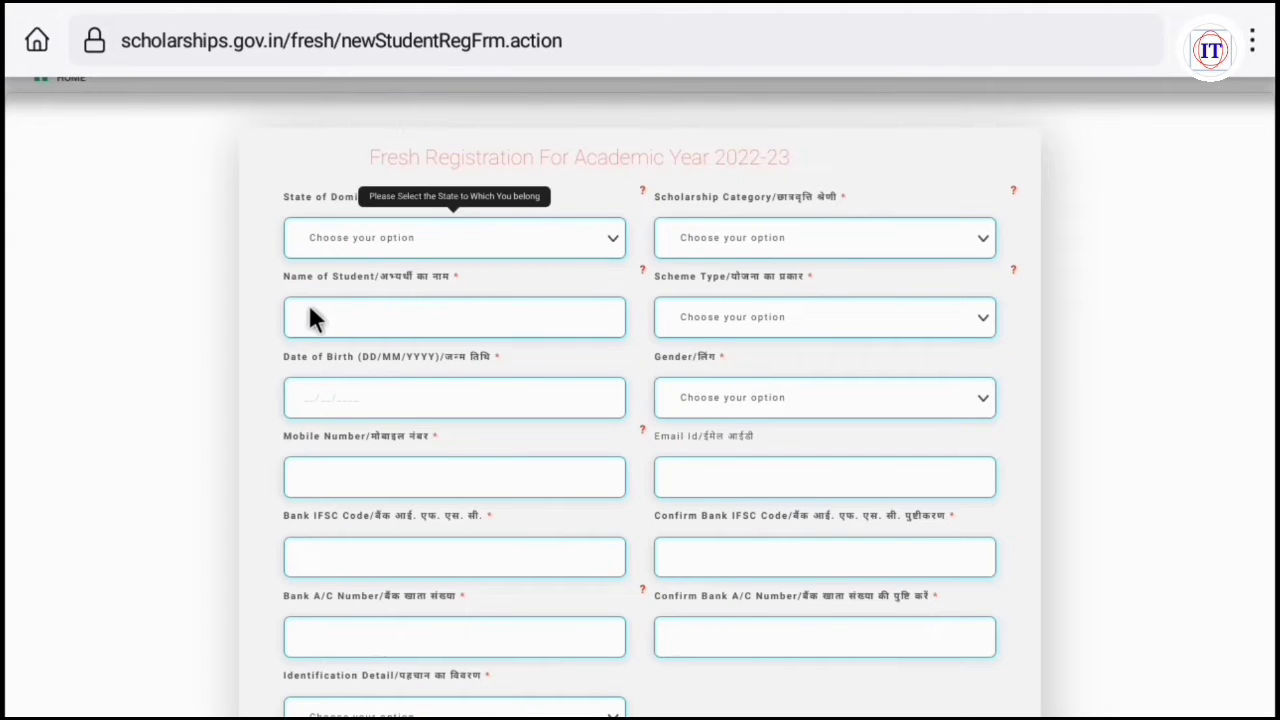
left_click(613, 245)
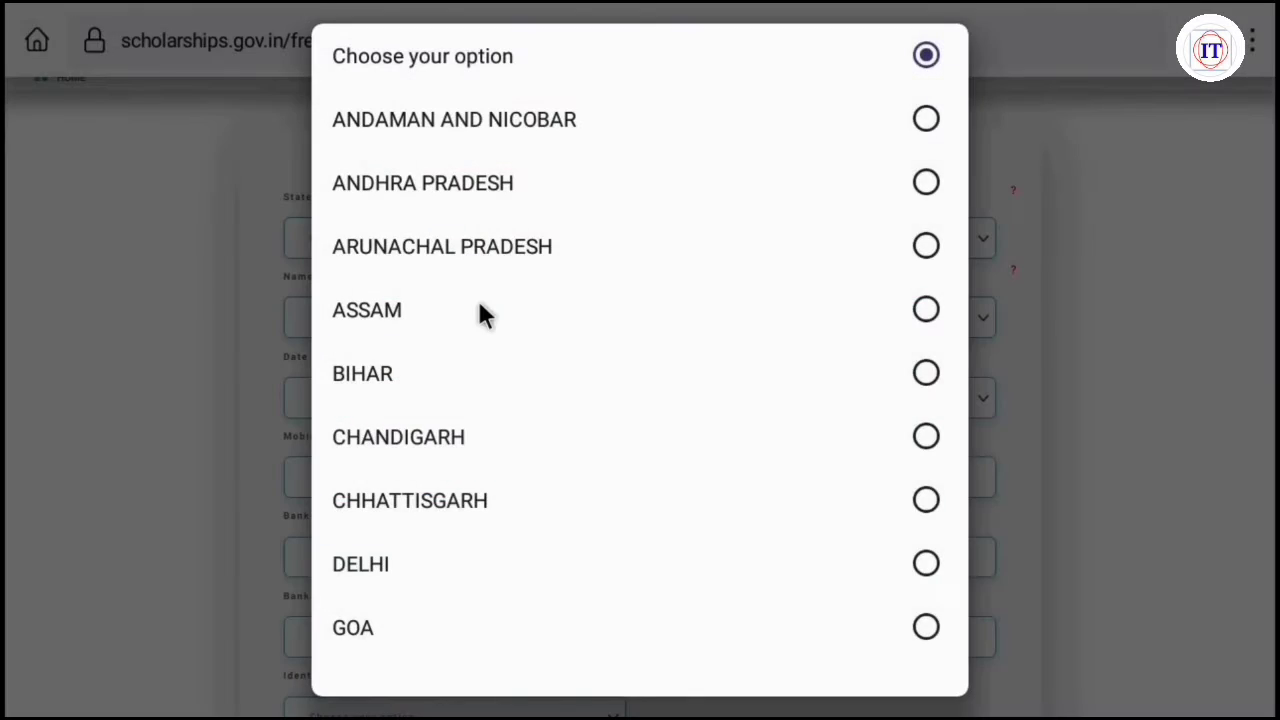
left_click(477, 563)
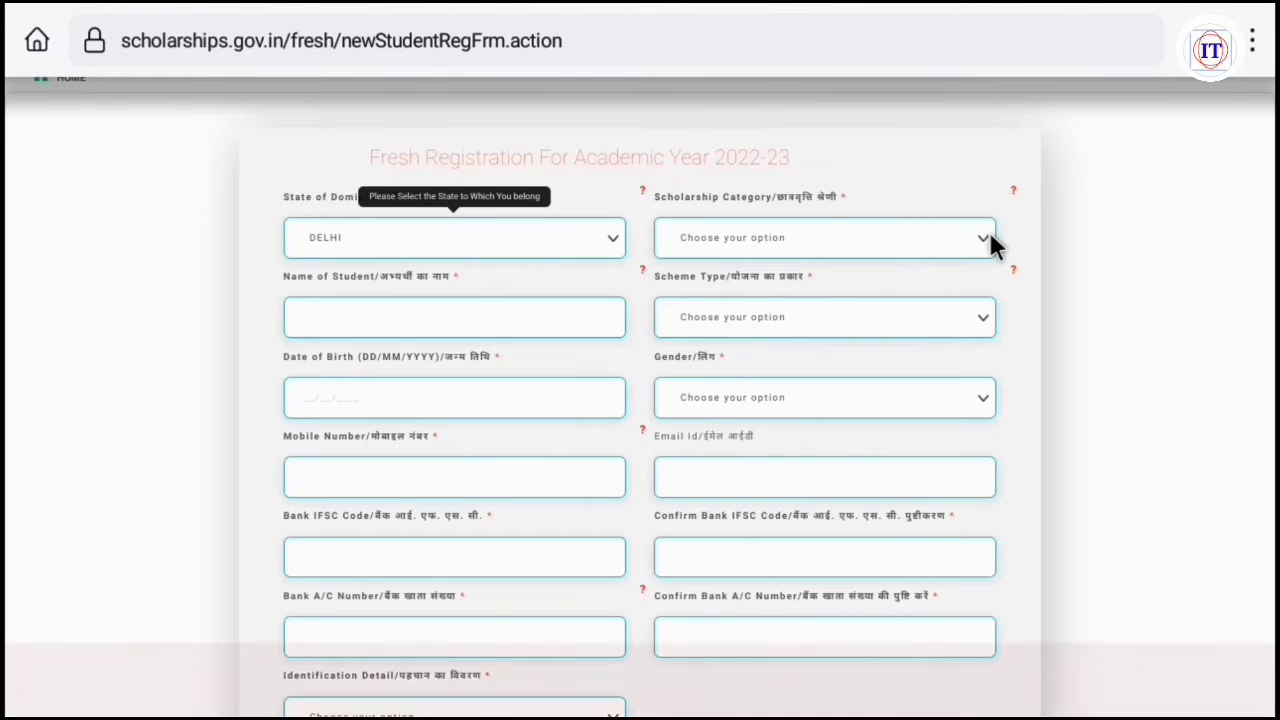
left_click(986, 240)
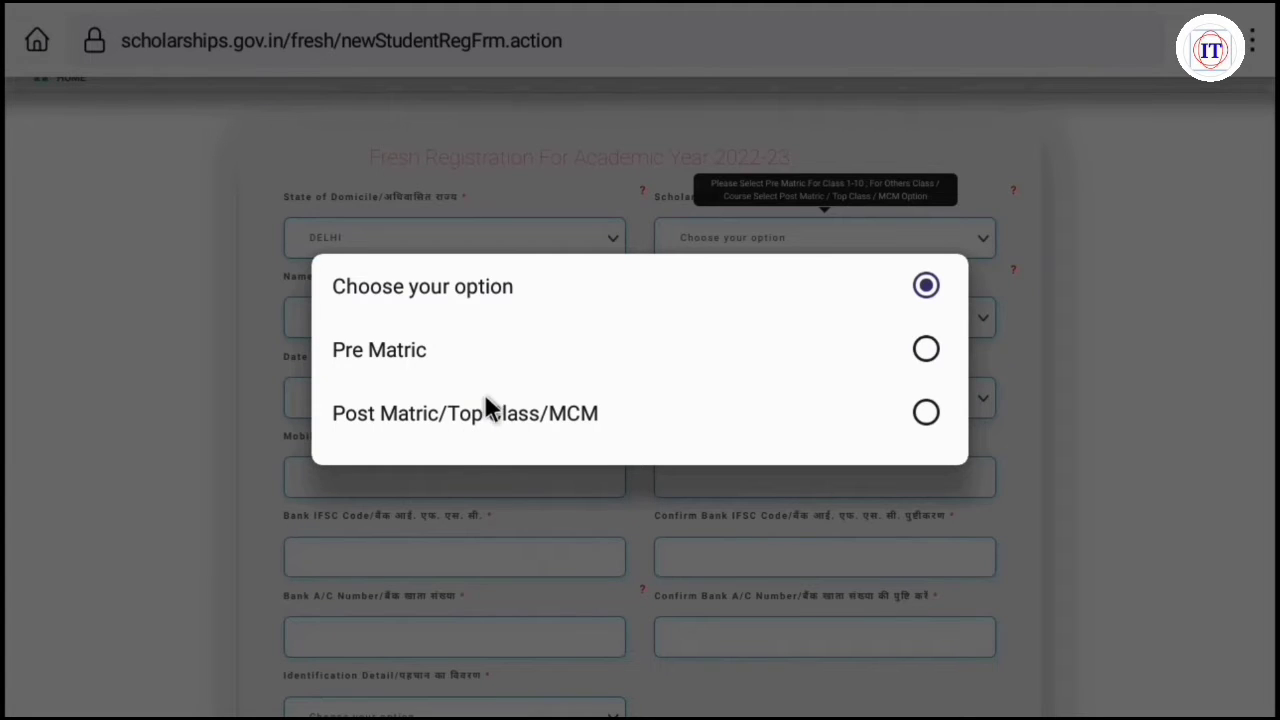
left_click(843, 426)
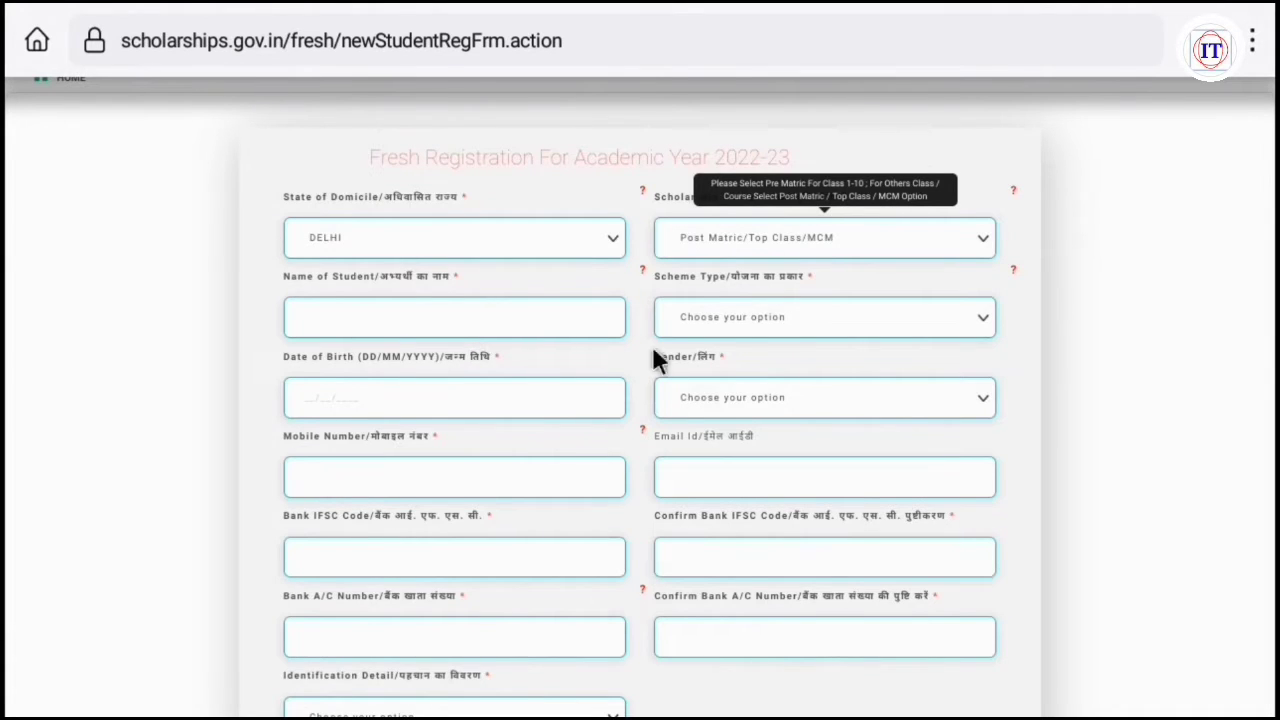
Set the Scheme Type to Scholarship Scheme and the Gender to Male.
left_click(952, 318)
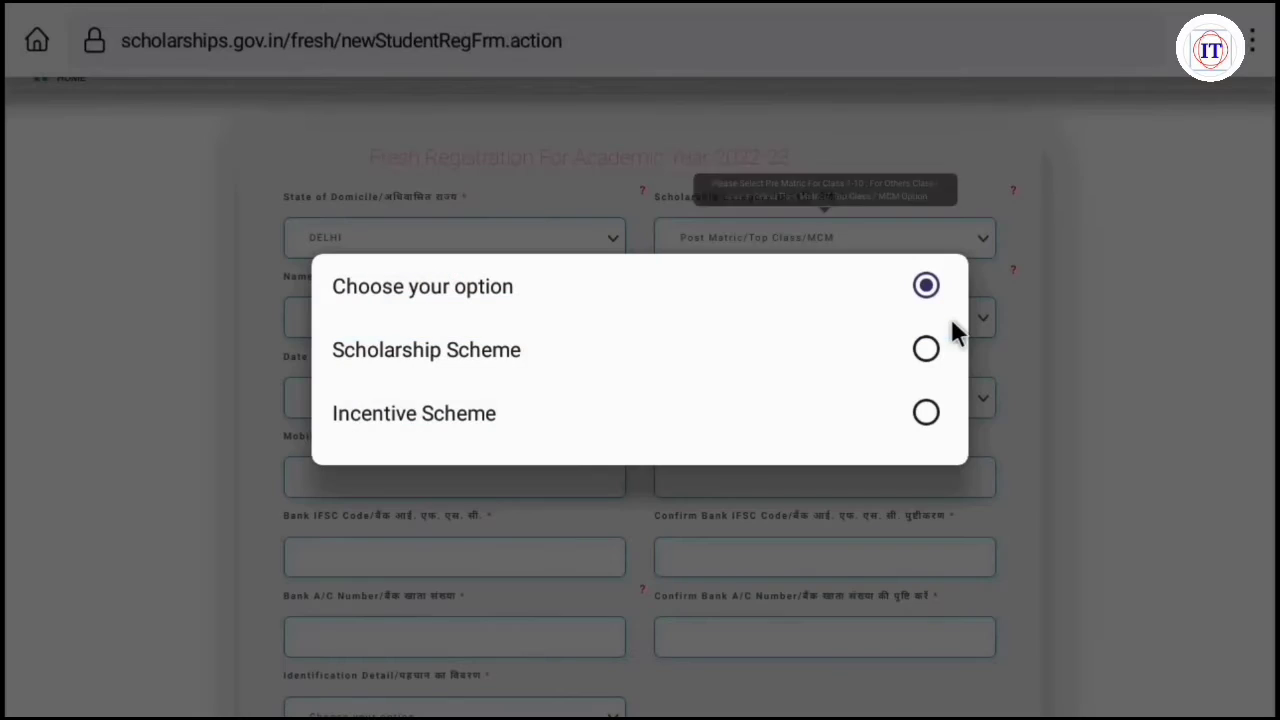
left_click(531, 352)
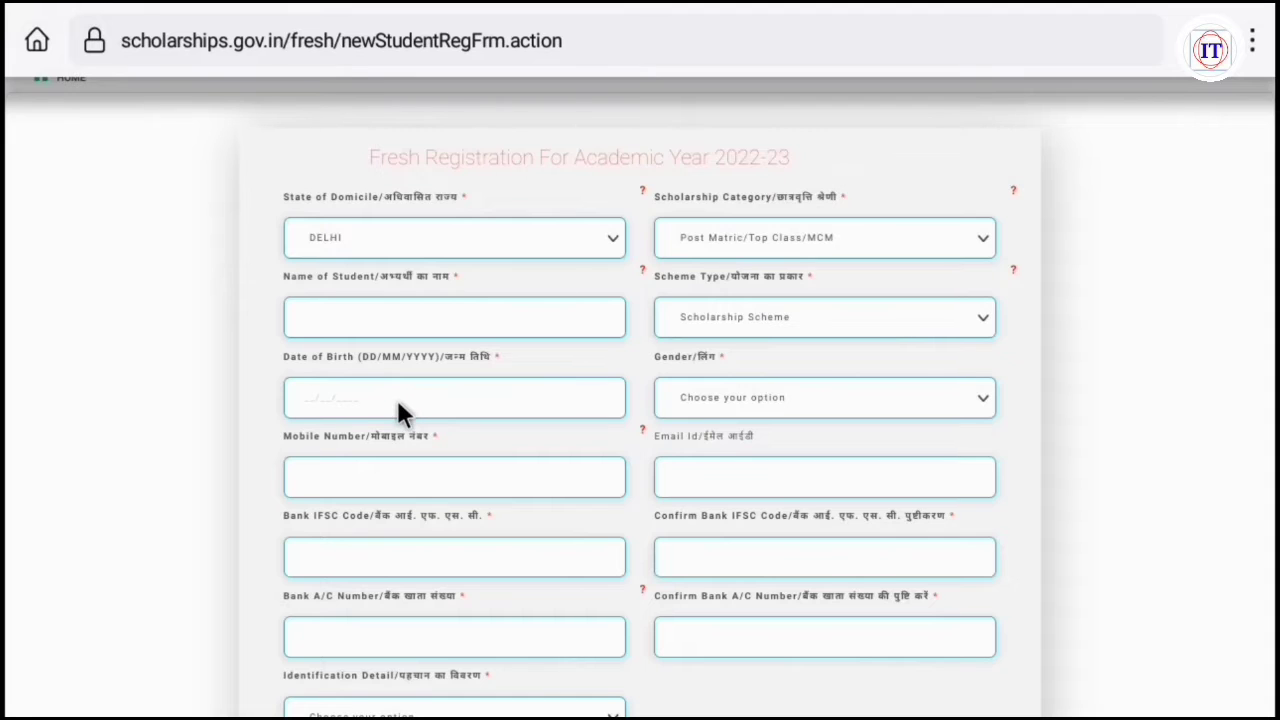
left_click(980, 403)
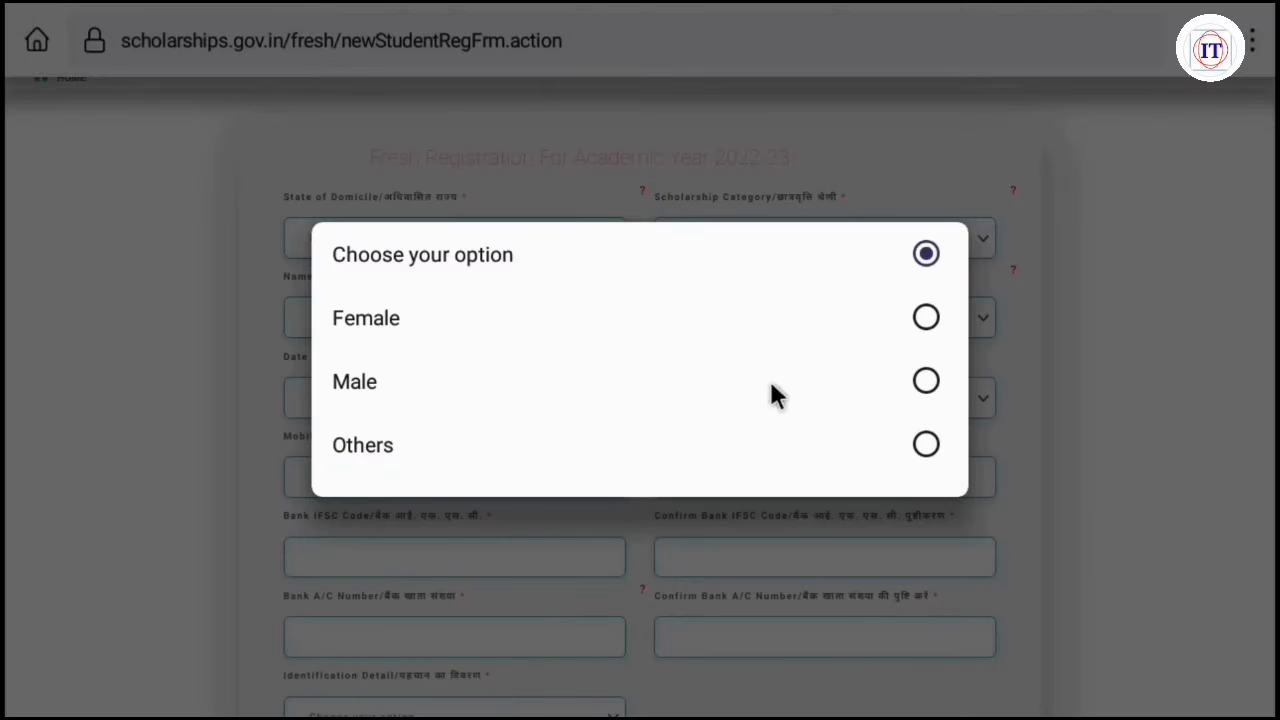
left_click(680, 397)
Choose Bank Account (In case you do not have Aadhaar/EID) as the Identification Detail.
mouse_move(415, 493)
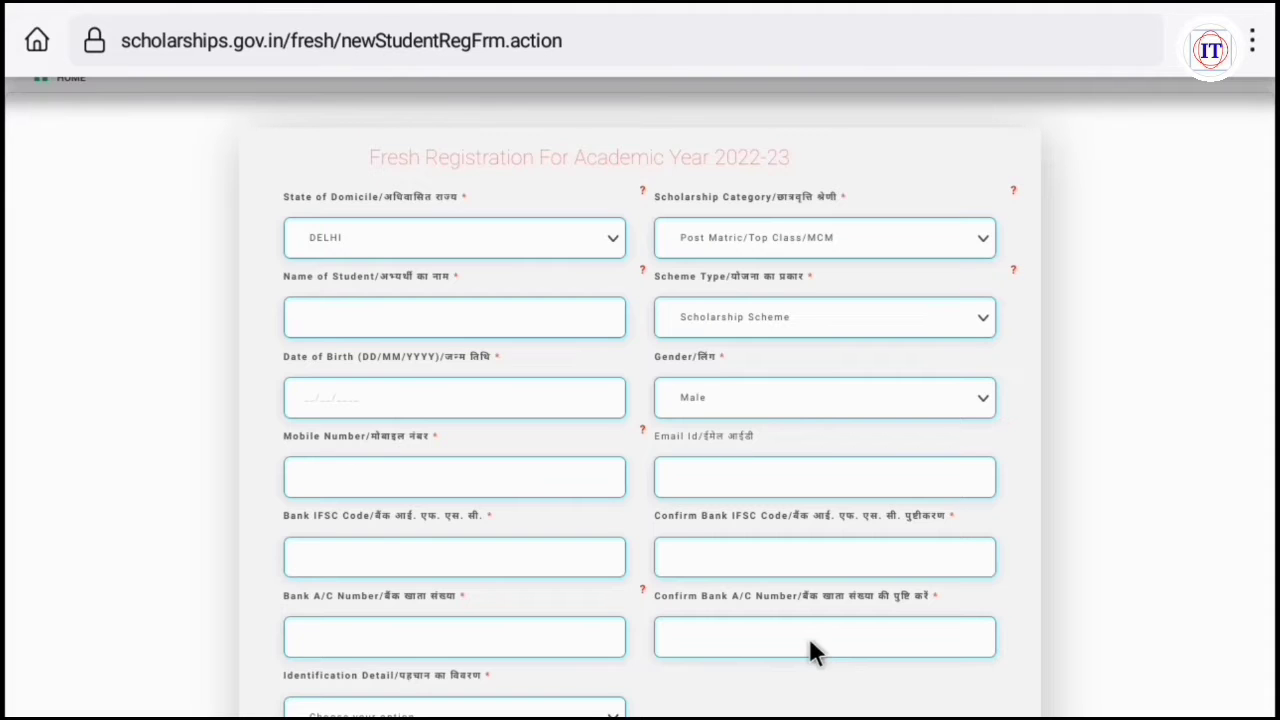
scroll(810, 640, "down", 2)
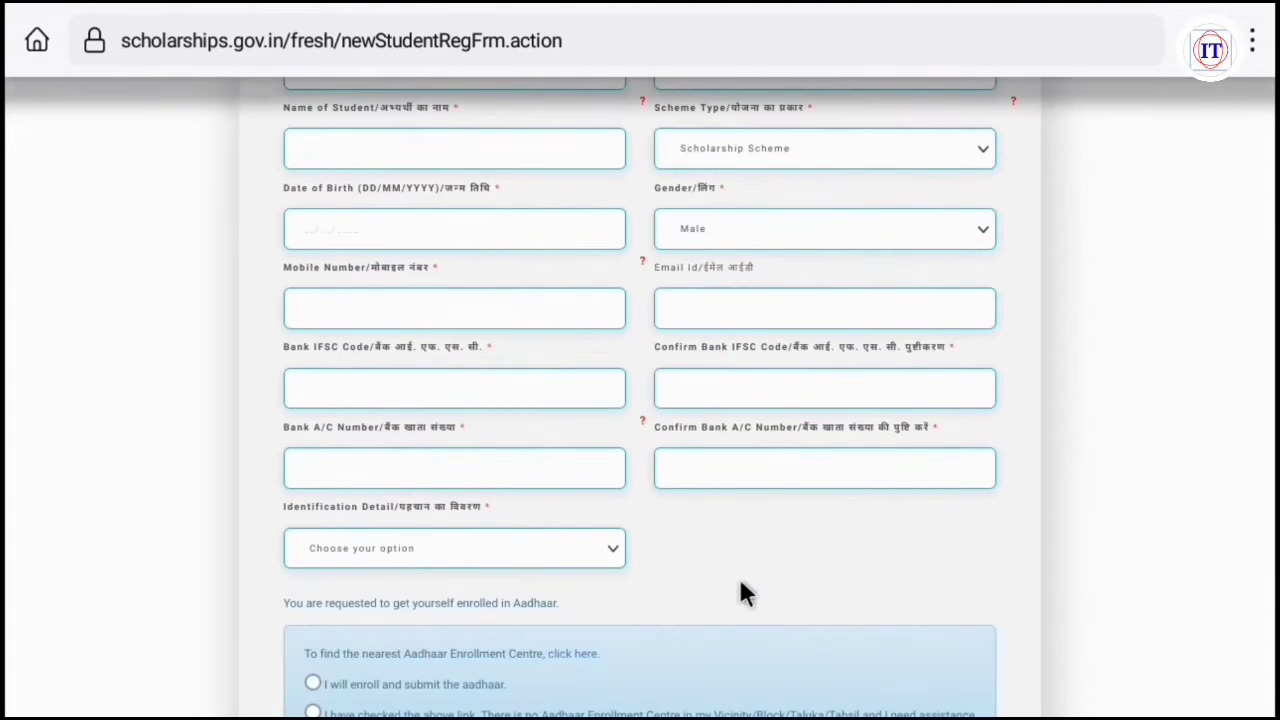
left_click(614, 560)
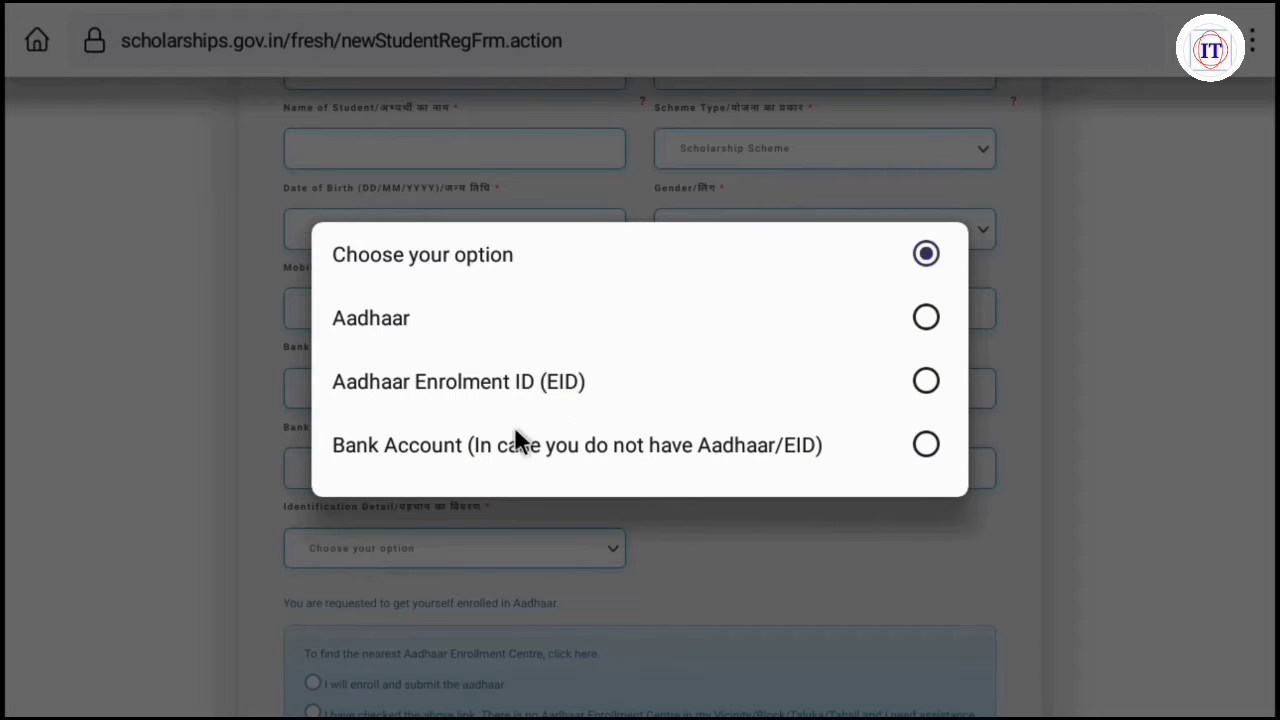
left_click(926, 445)
scroll(393, 463, "down", 1)
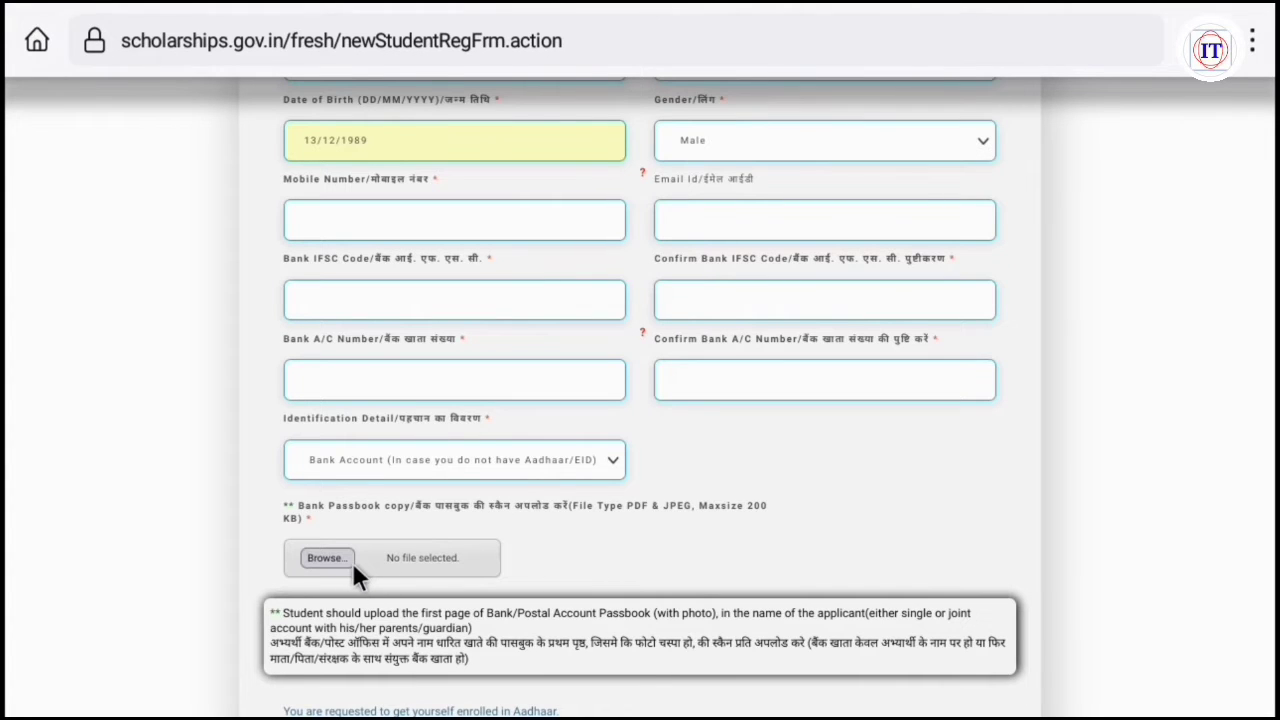
Set the Identification Detail to Aadhaar and agree to all three Aadhaar consent declarations.
left_click(616, 462)
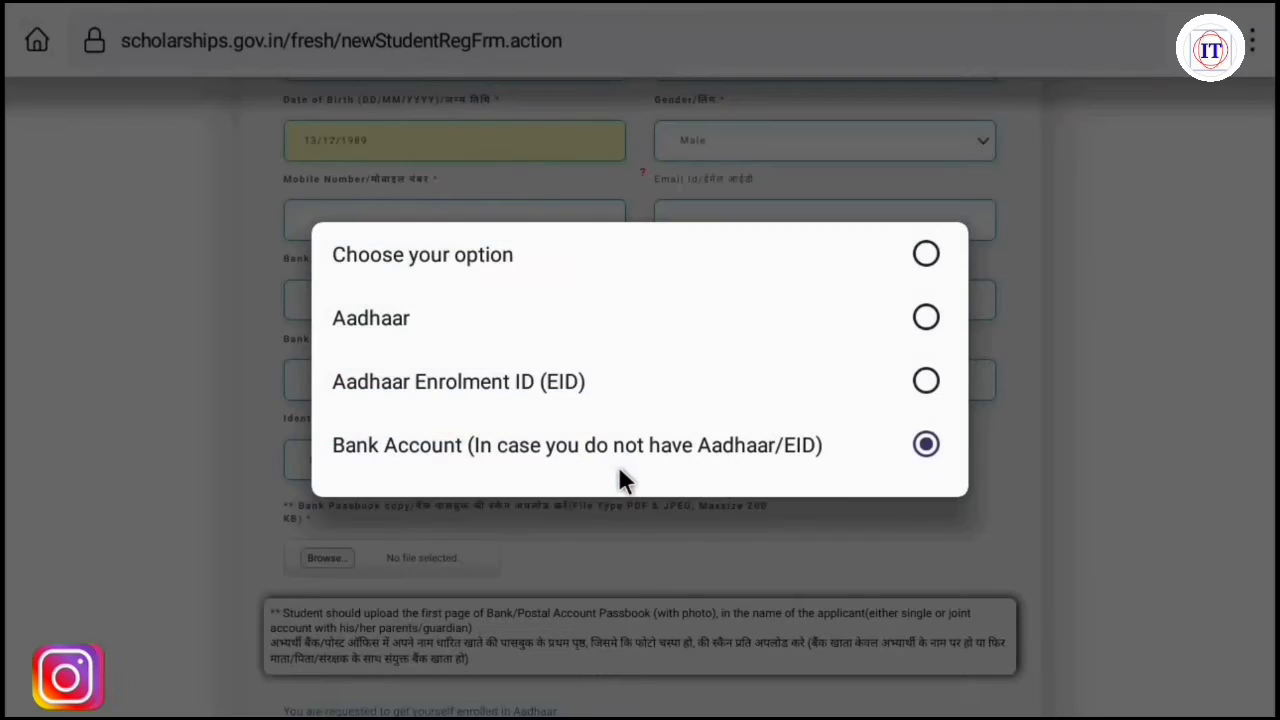
left_click(474, 333)
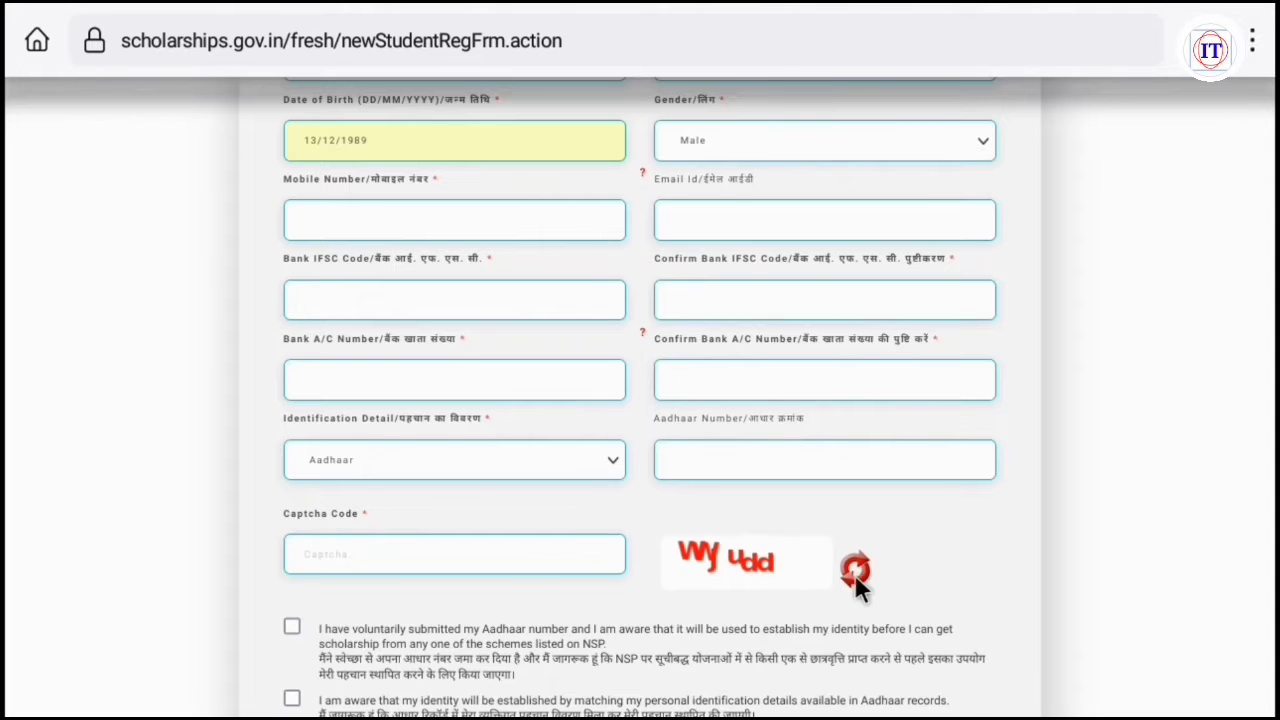
scroll(858, 585, "down", 2)
scroll(770, 578, "down", 2)
left_click(291, 569)
left_click(291, 529)
left_click(291, 457)
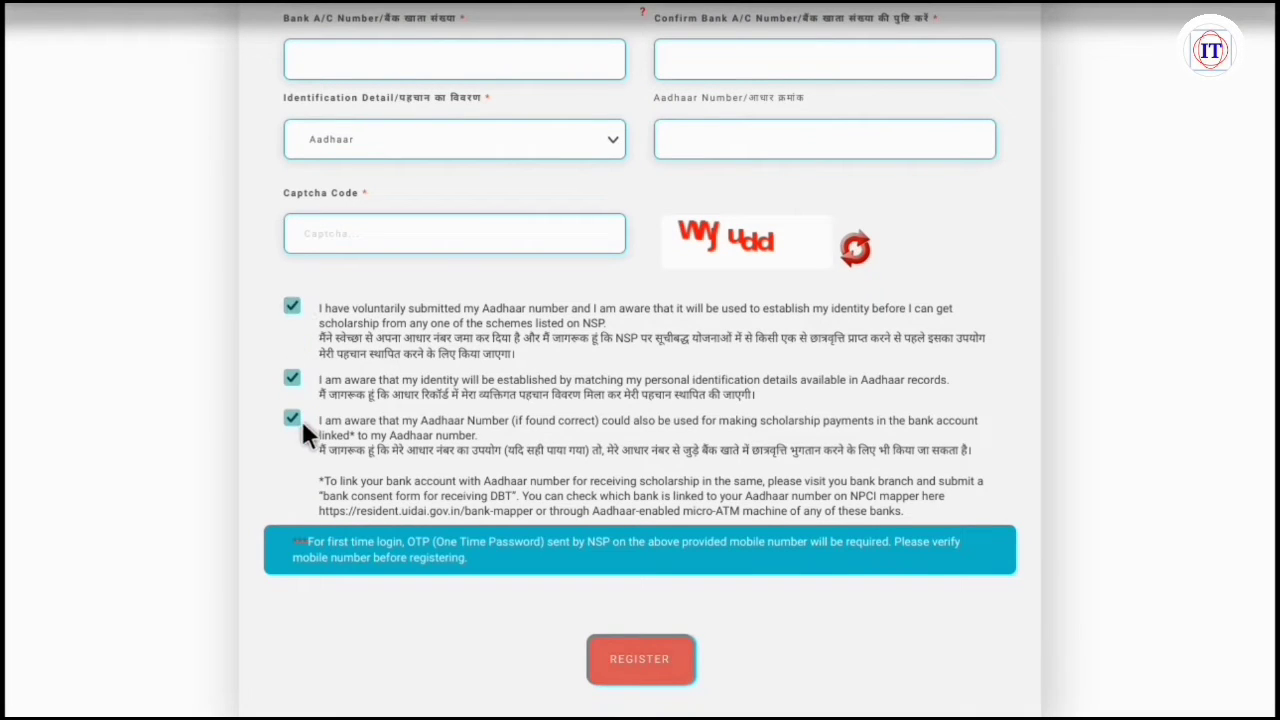
Submit the student registration and continue to the password entry of the fresh application login.
left_click(632, 662)
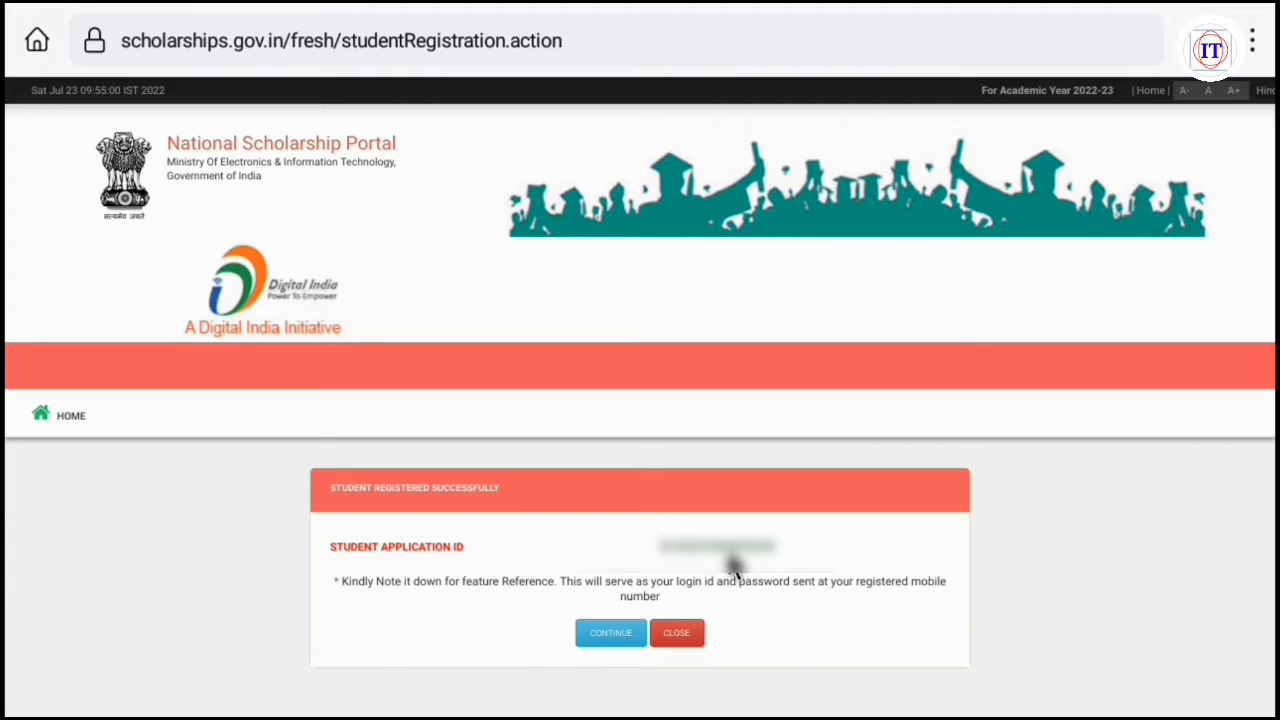
left_click(609, 638)
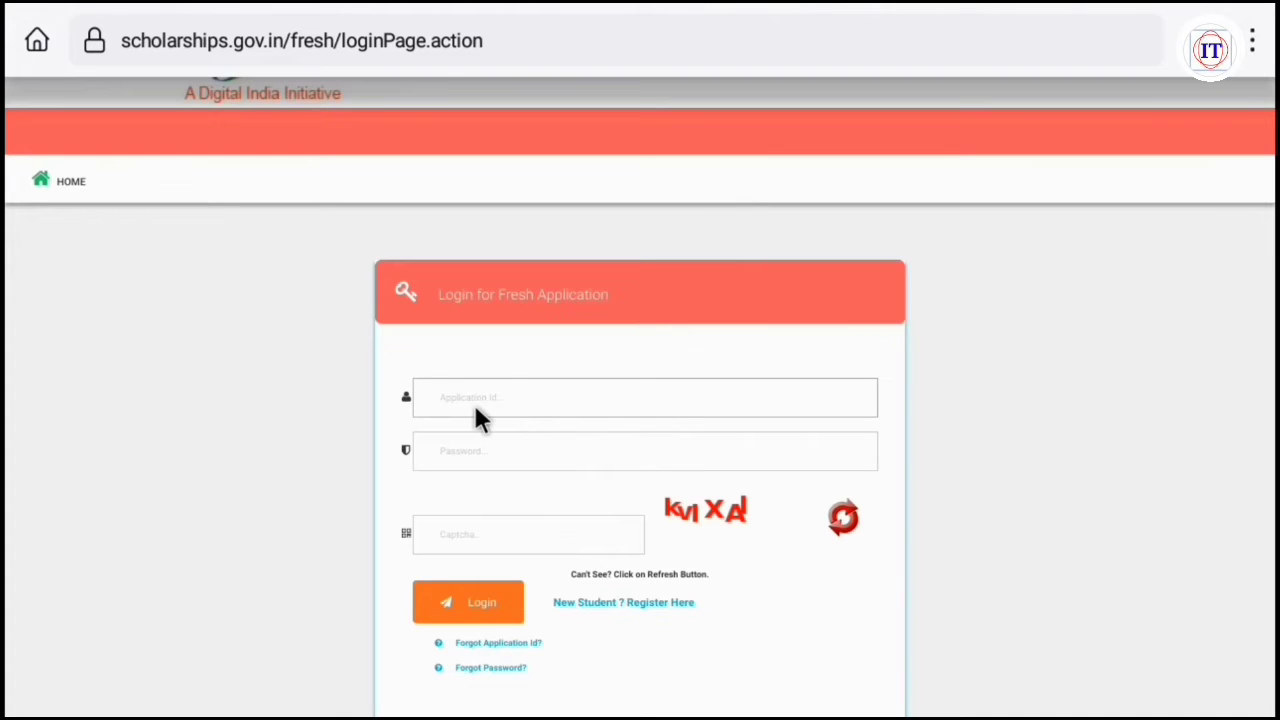
left_click(470, 455)
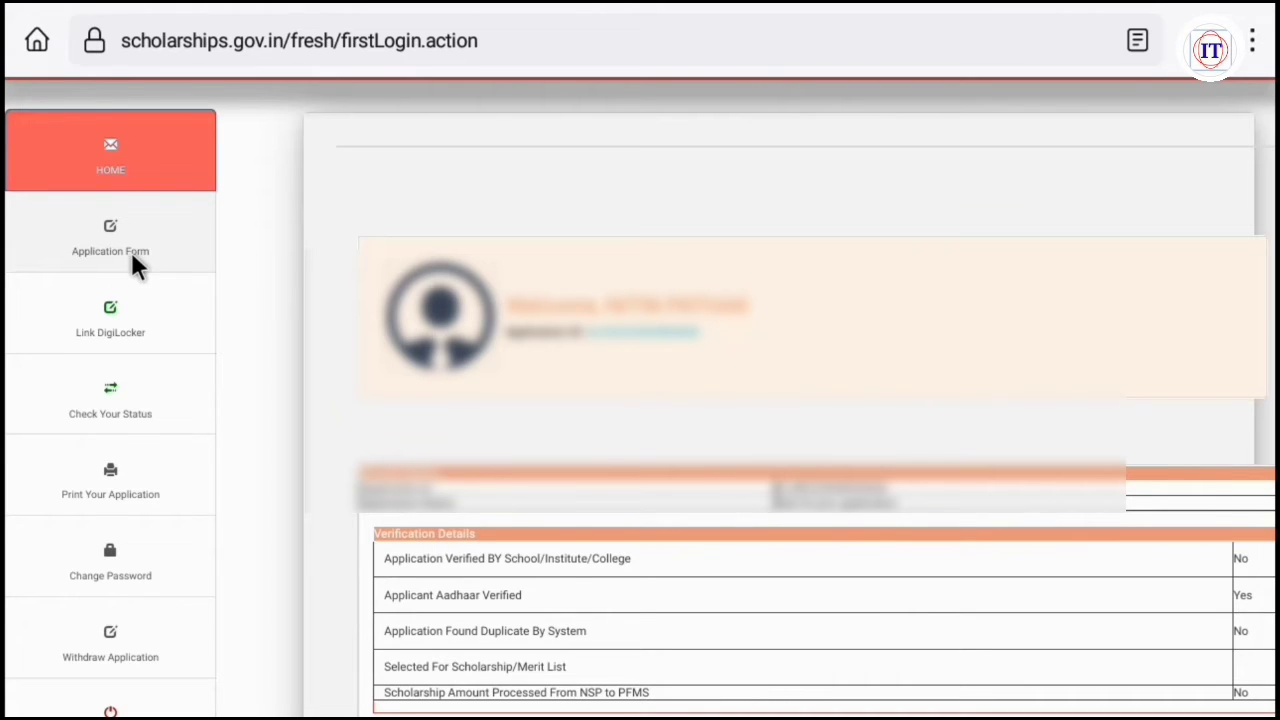
View the Withdraw Application page and go to the Application Form.
left_click(122, 640)
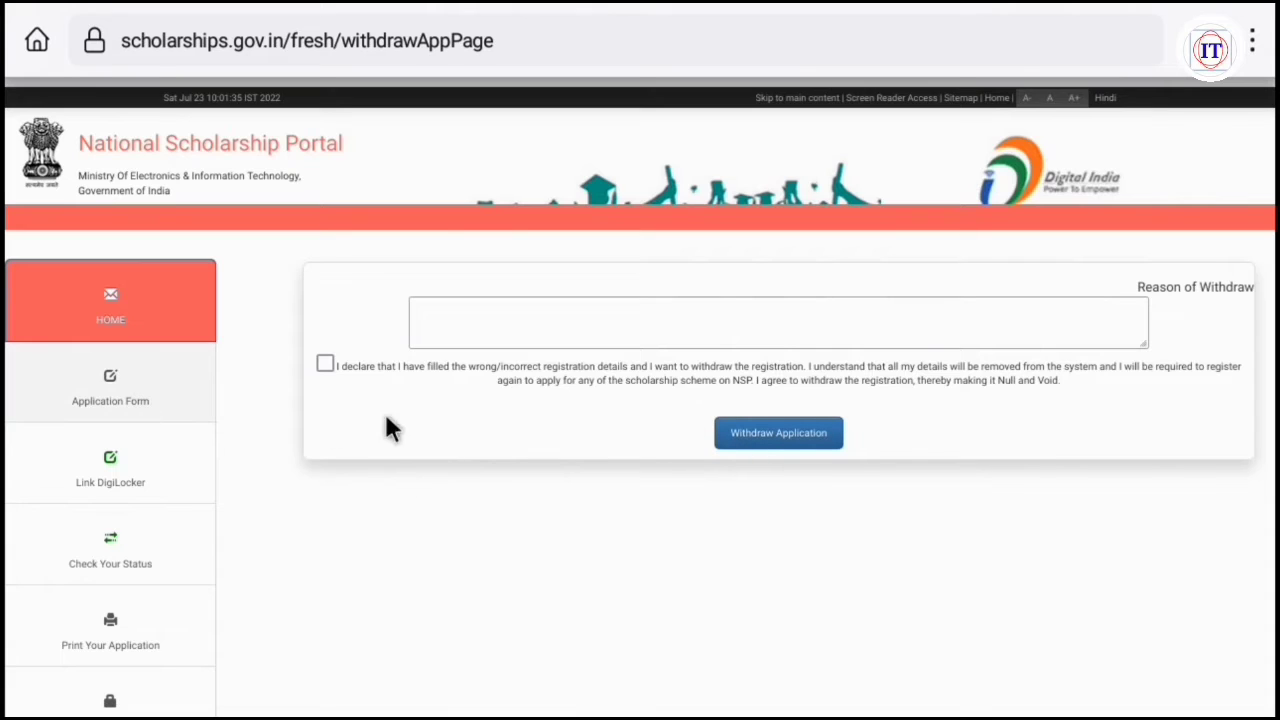
left_click(110, 405)
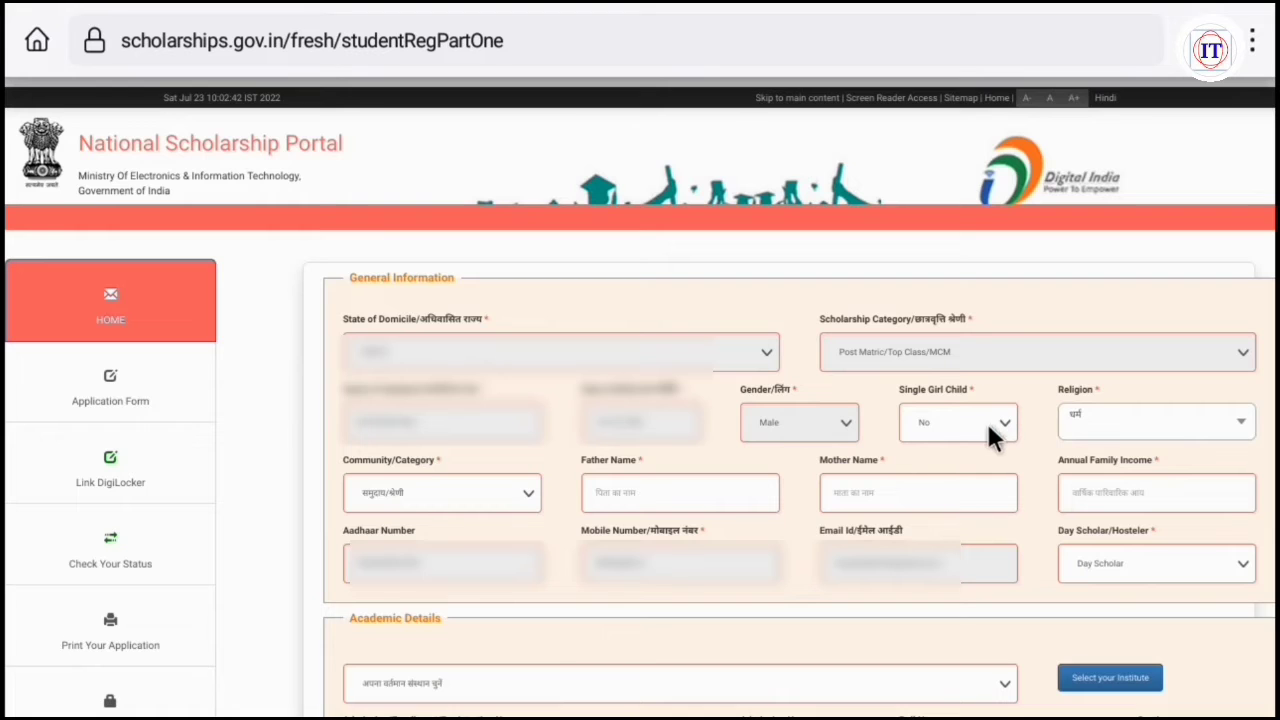
Set the Religion to Hindu and the Community/Category to SC in the General Information section.
left_click(934, 434)
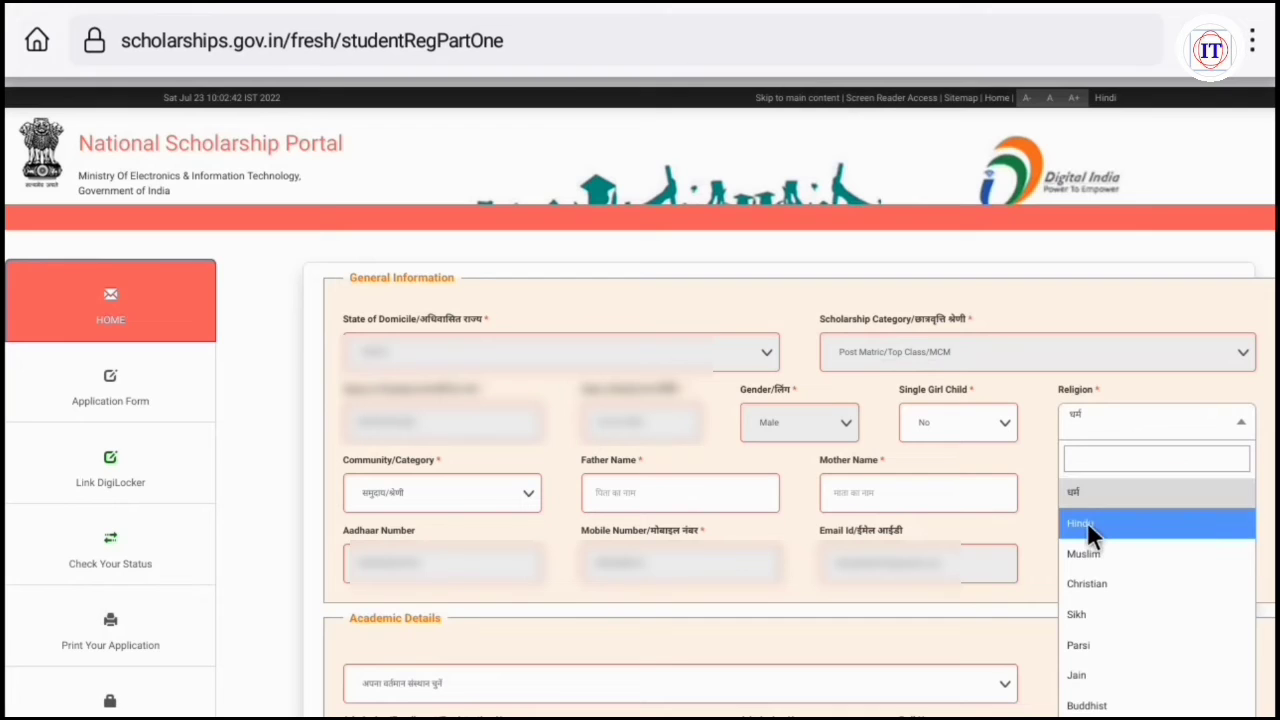
left_click(1094, 528)
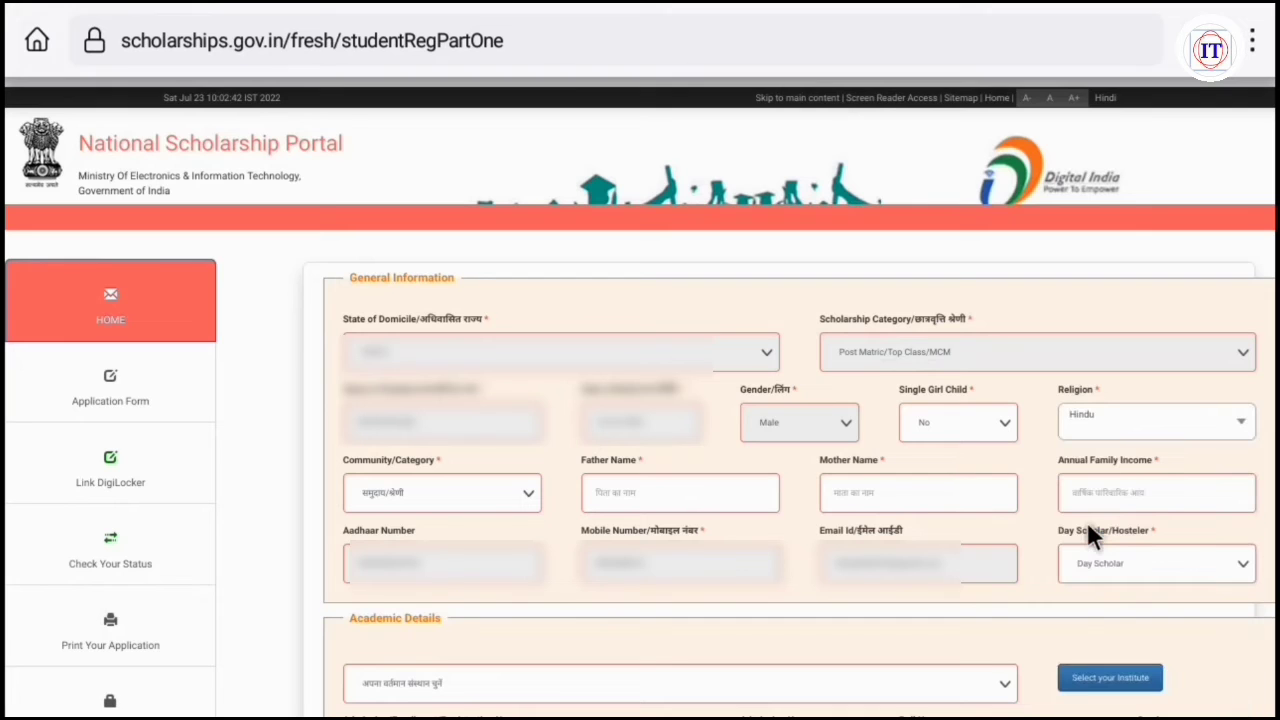
left_click(527, 500)
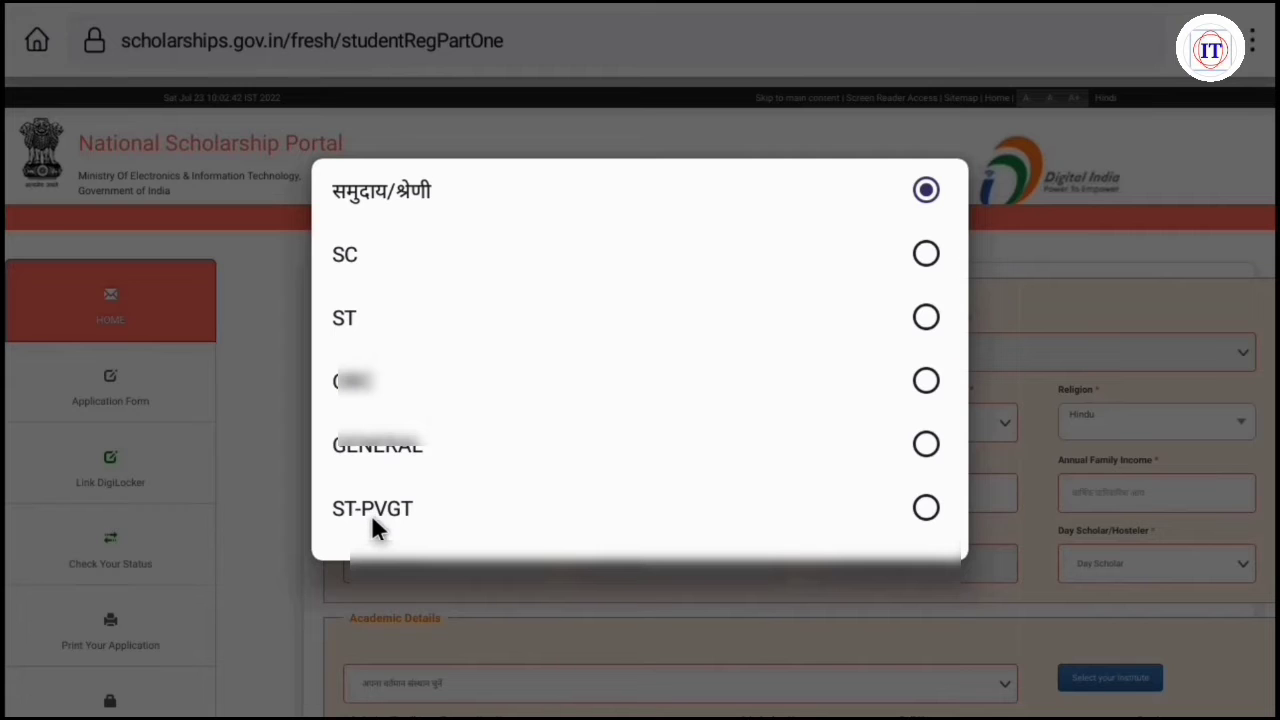
left_click(412, 255)
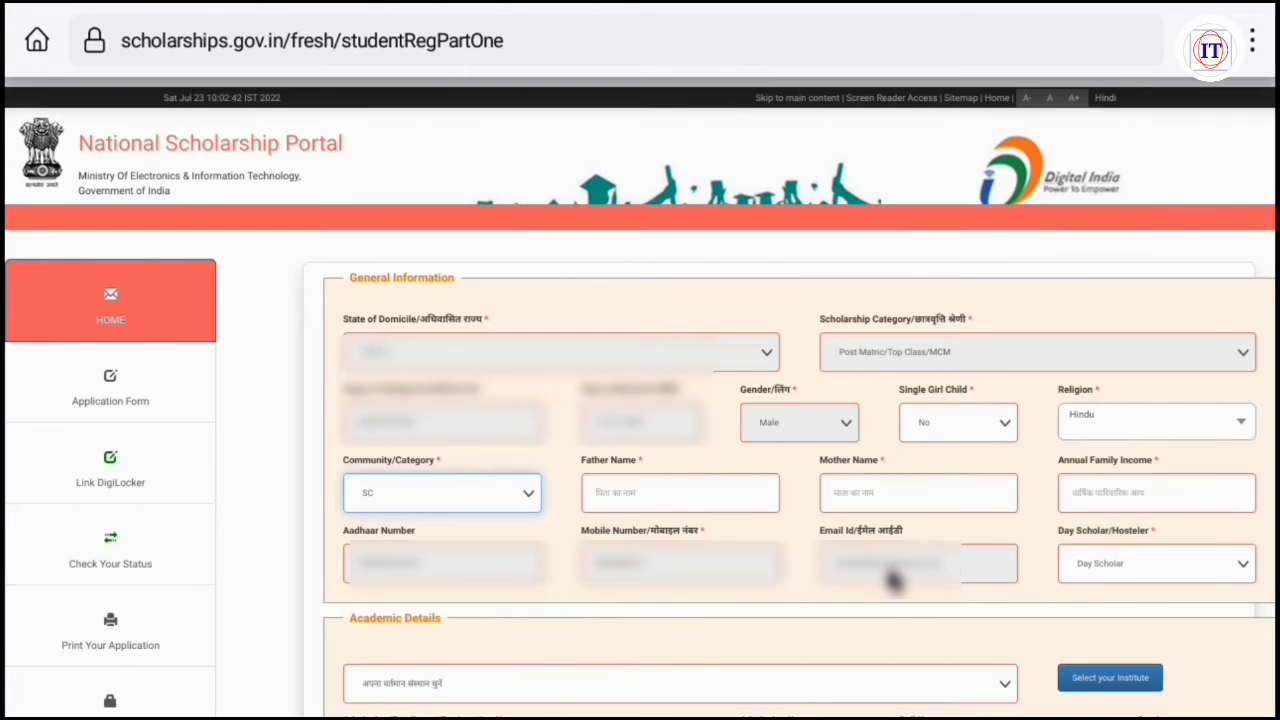
Choose Day Scholar for the Day Scholar/Hosteler field in General Information.
left_click(1178, 566)
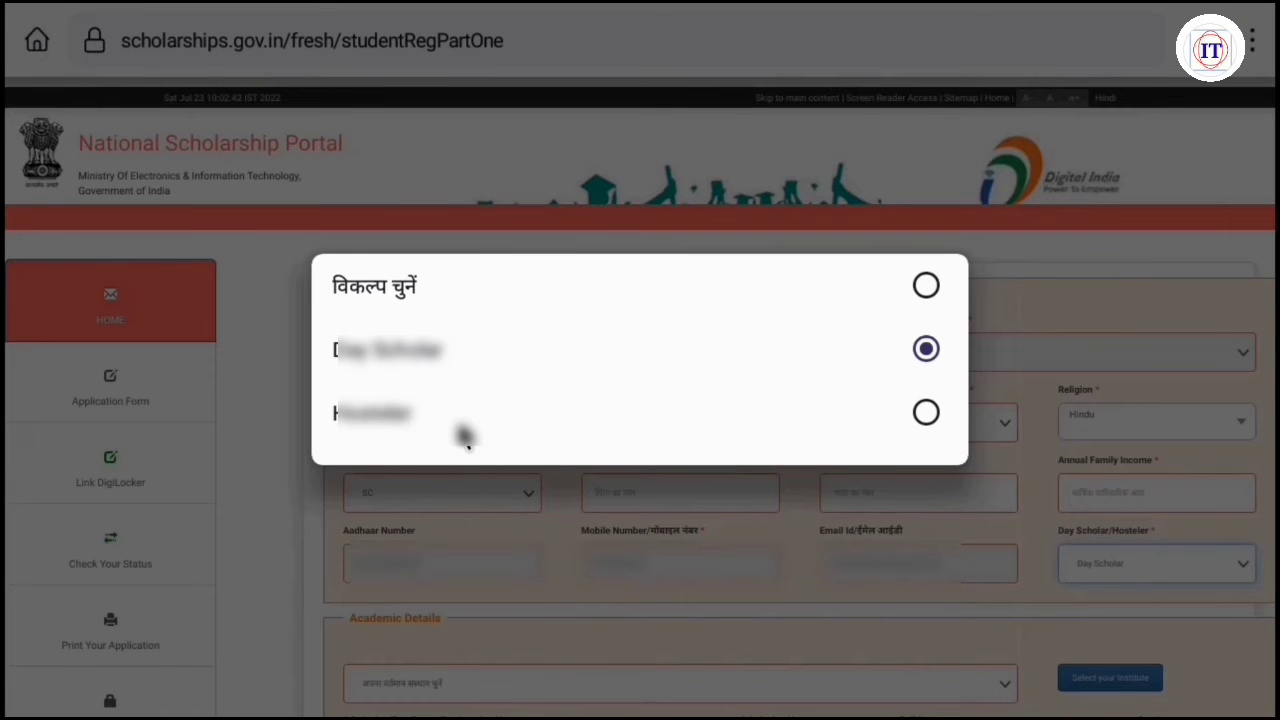
left_click(709, 365)
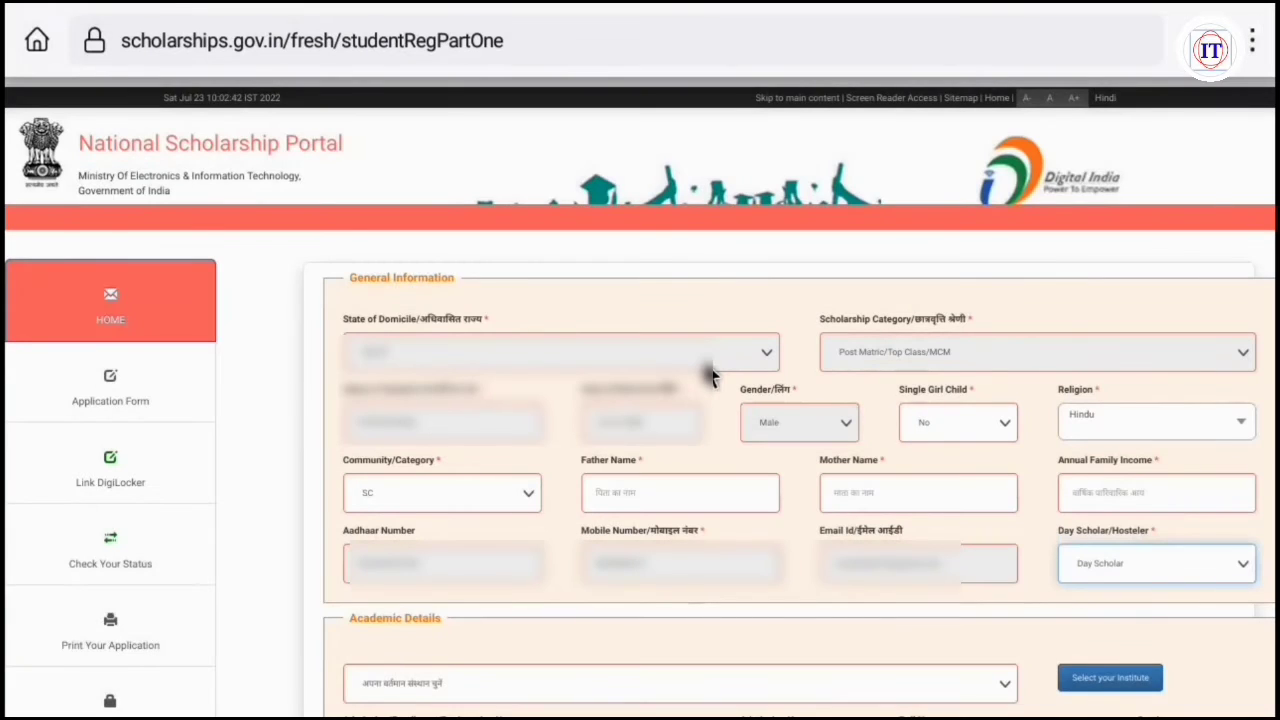
In the institute selection, set the Institution State to DELHI and the District to NEW DELHI, and get the institution list.
scroll(757, 591, "down", 5)
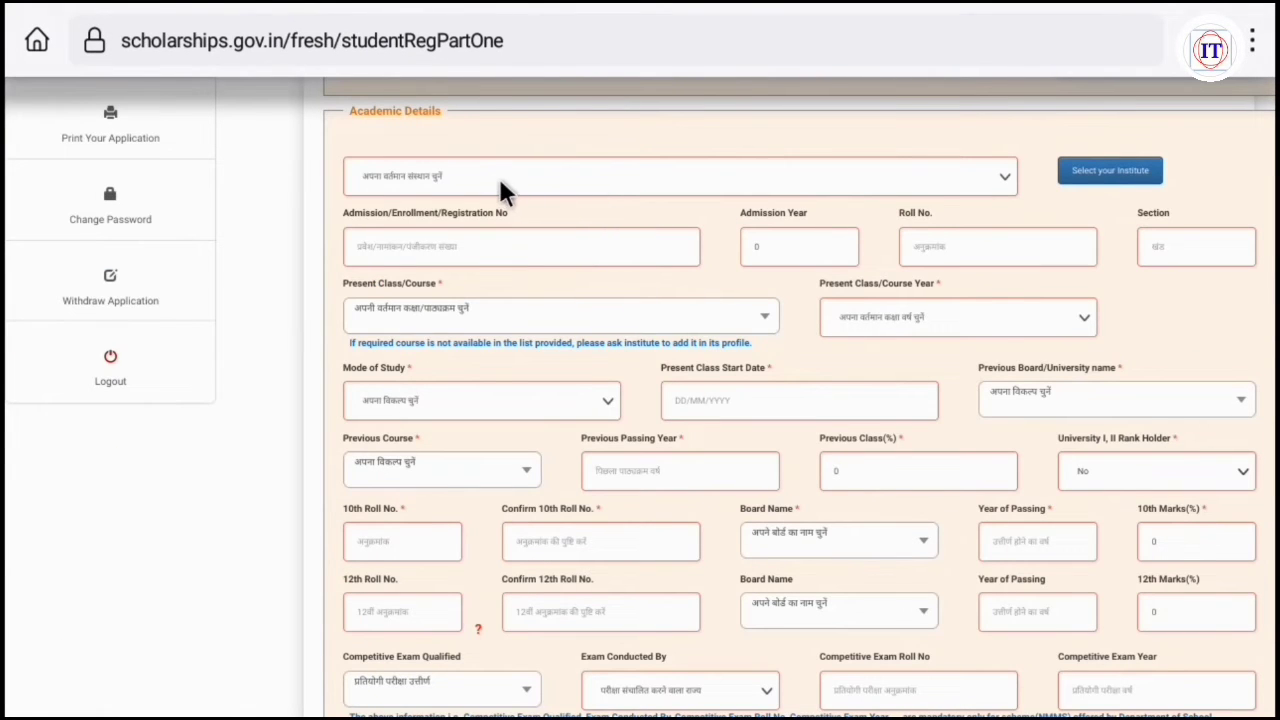
left_click(1006, 178)
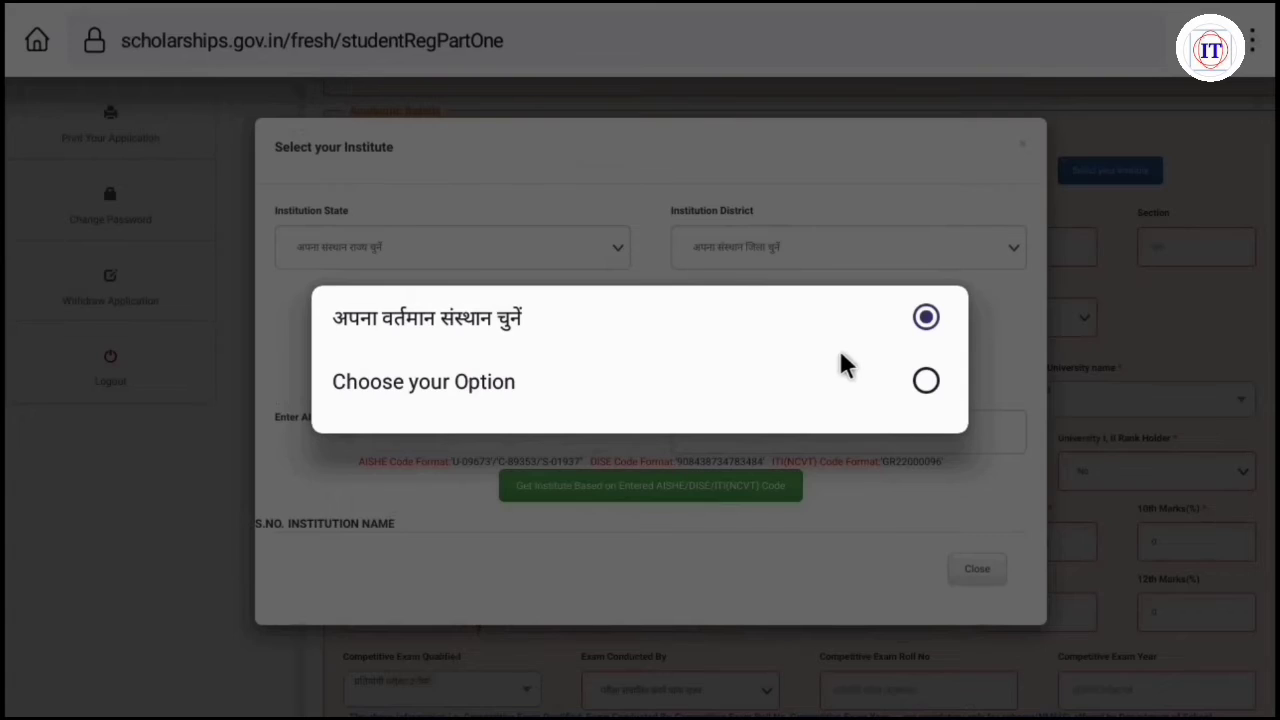
left_click(618, 250)
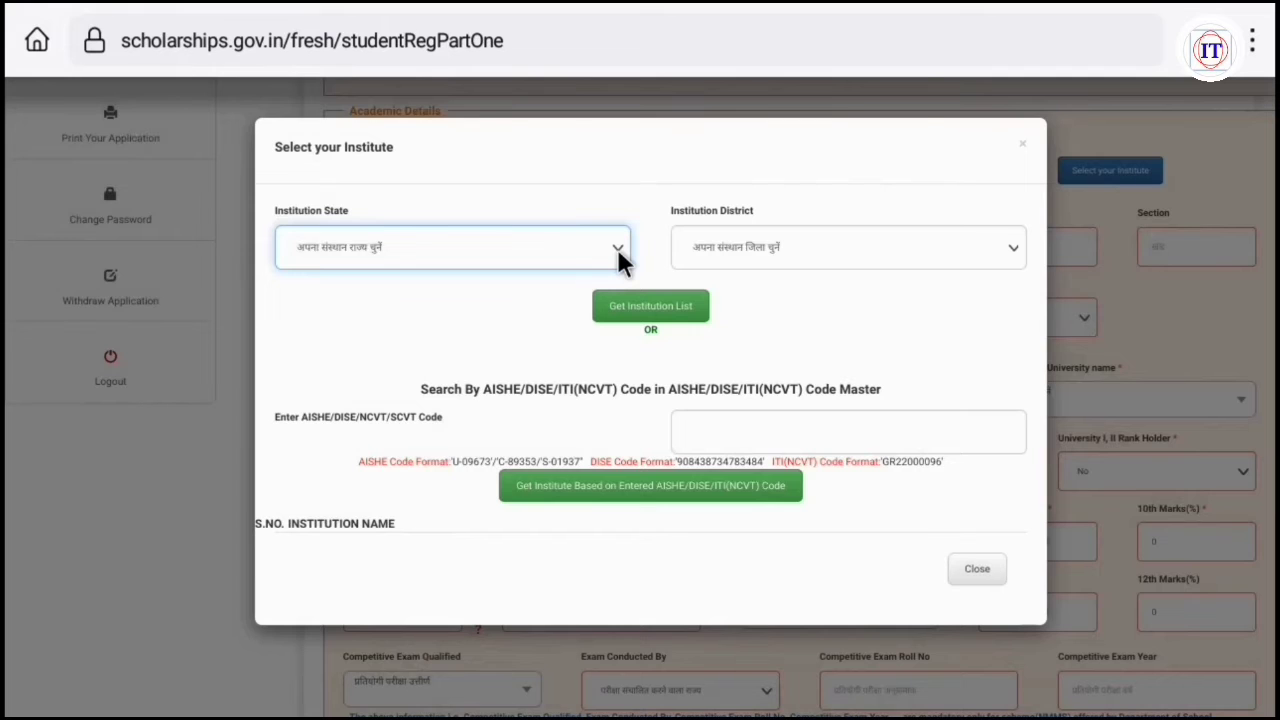
left_click(618, 254)
left_click(426, 560)
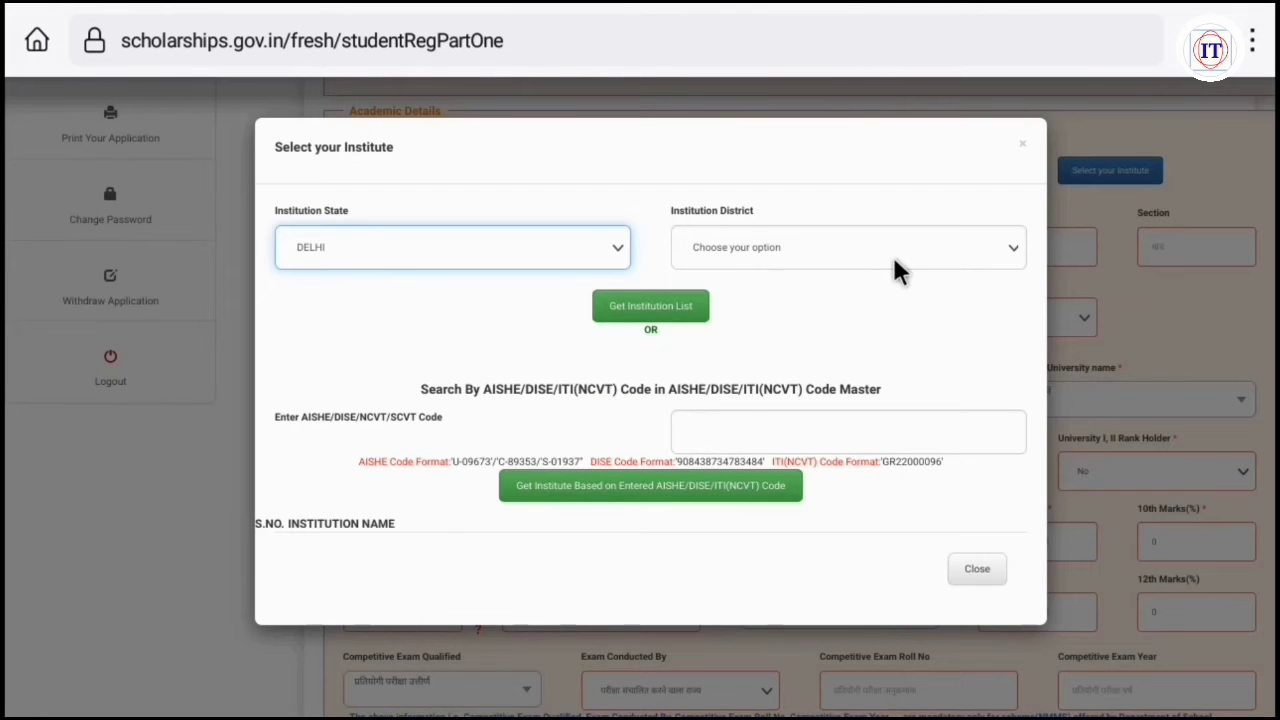
left_click(1017, 252)
left_click(560, 246)
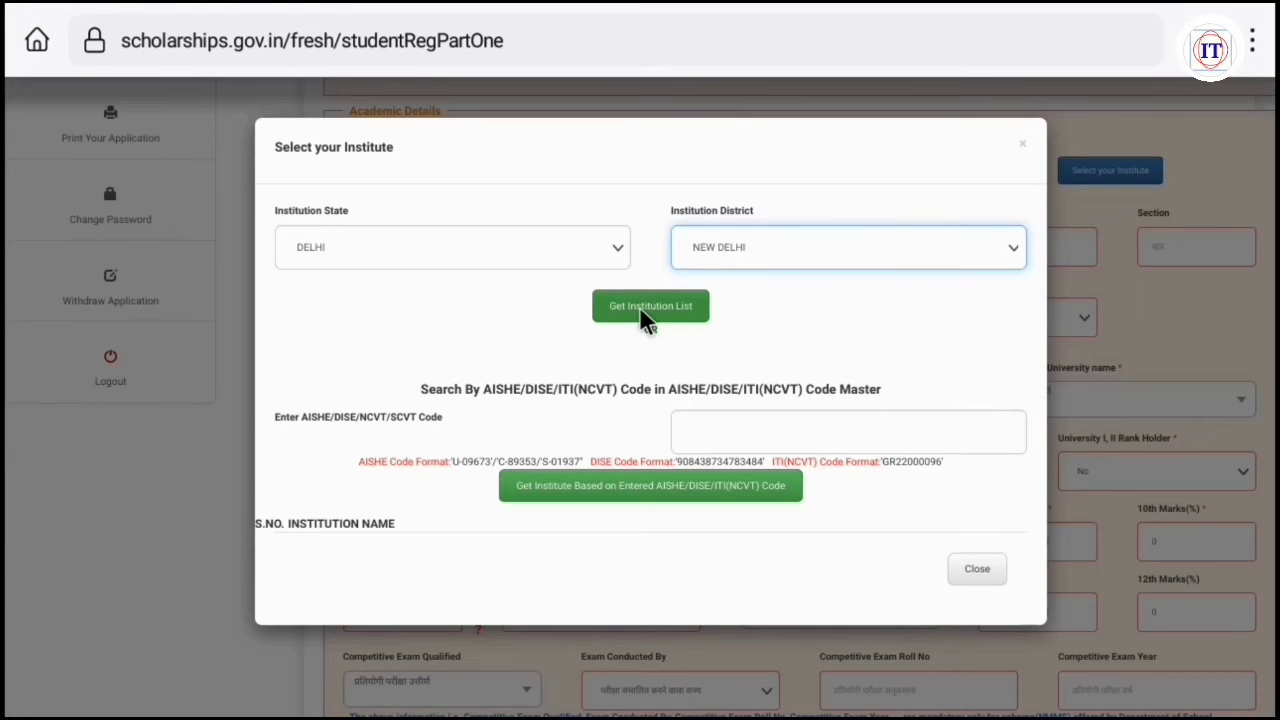
left_click(683, 318)
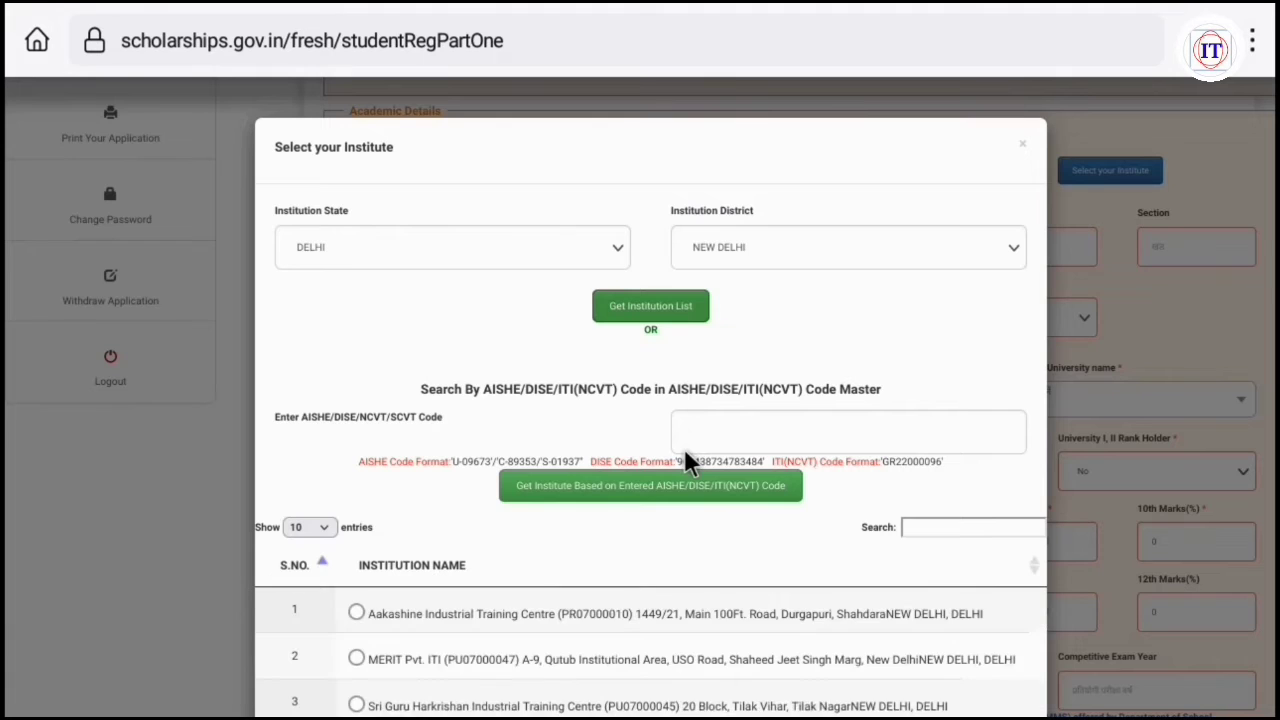
Choose NP Co-Ed Sr. Secondary School, Lodhi Estate, New Delhi (070507ND411) from the list and confirm it as the institute.
scroll(684, 455, "down", 2)
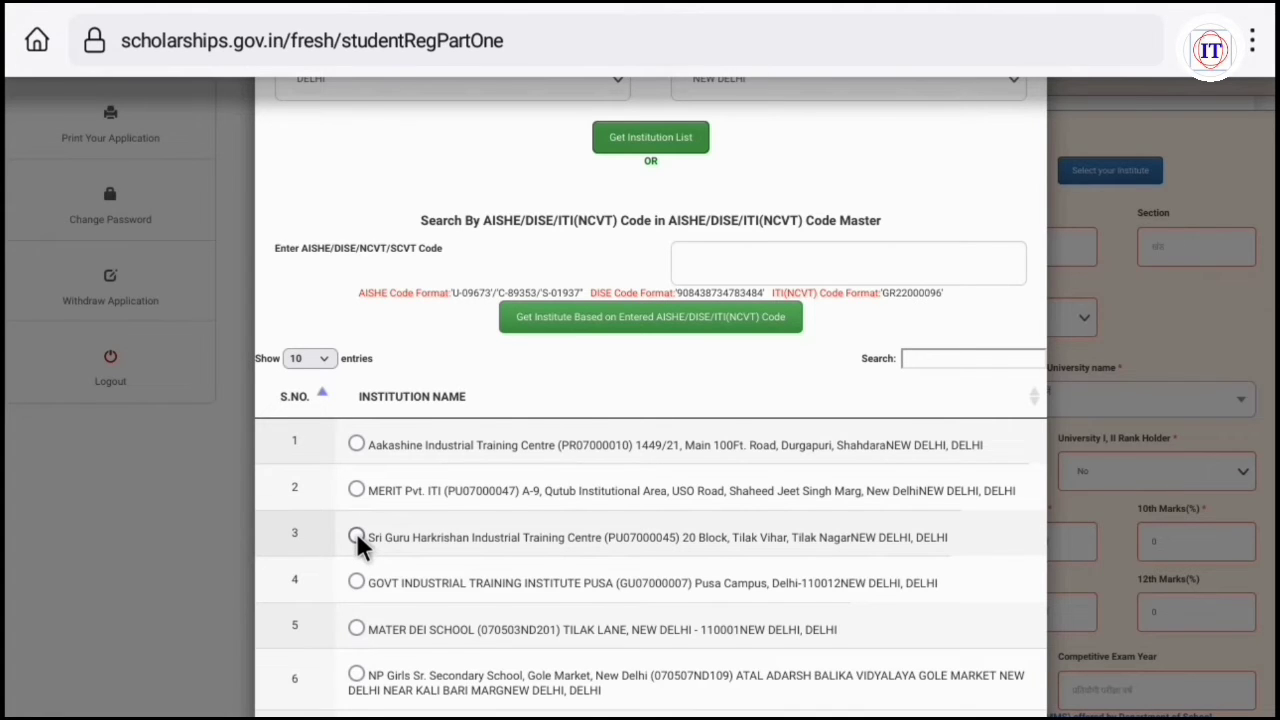
scroll(357, 540, "down", 3)
left_click(357, 650)
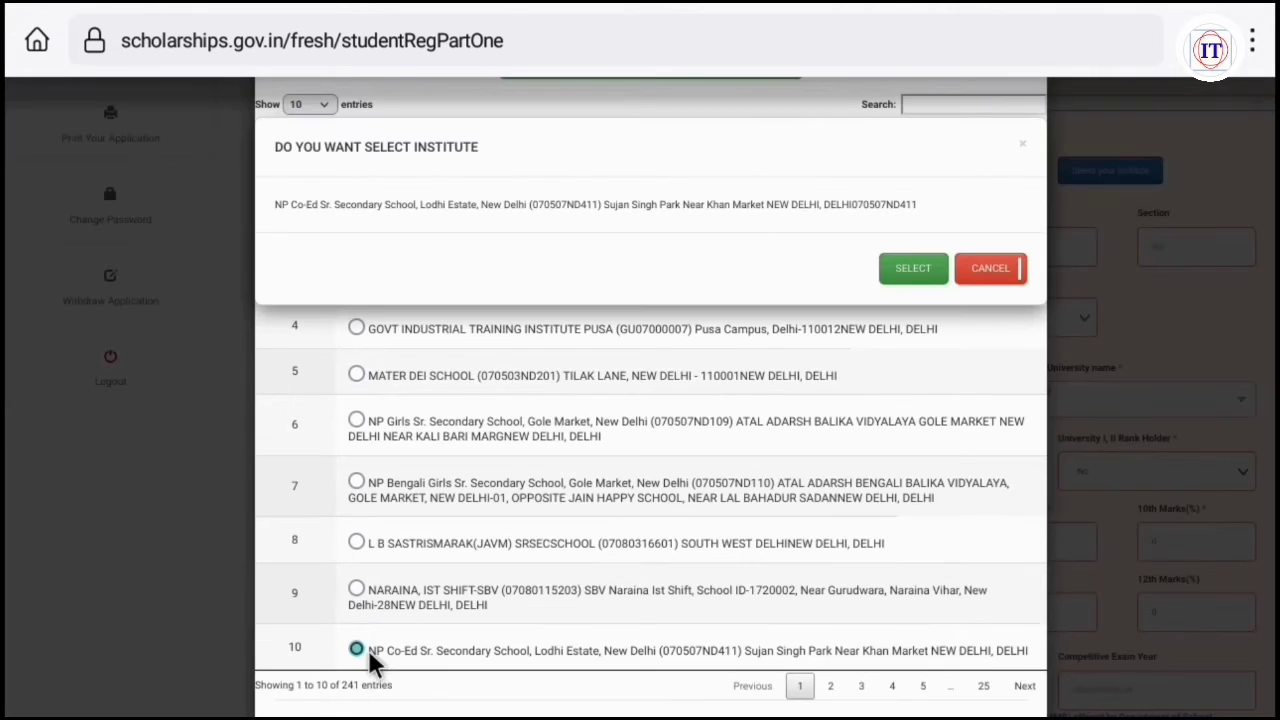
left_click(912, 270)
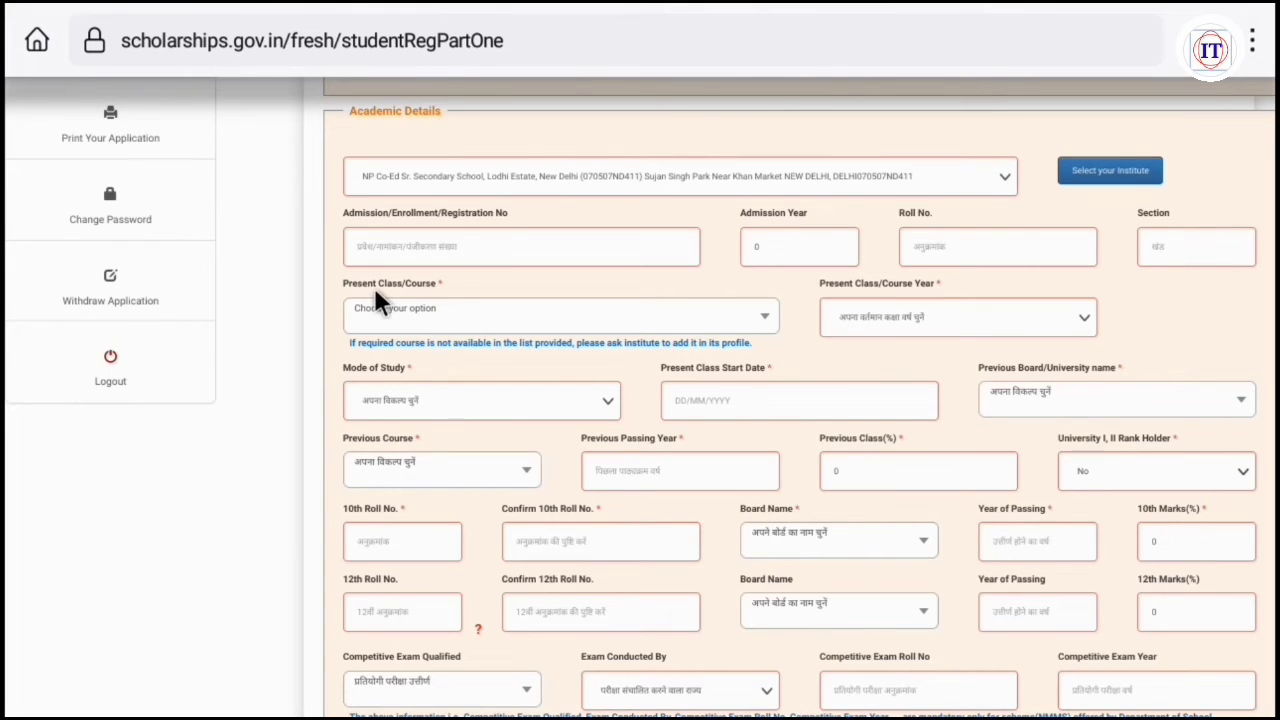
Set the Present Class/Course to XII and the Present Class/Course Year to 1.
left_click(765, 318)
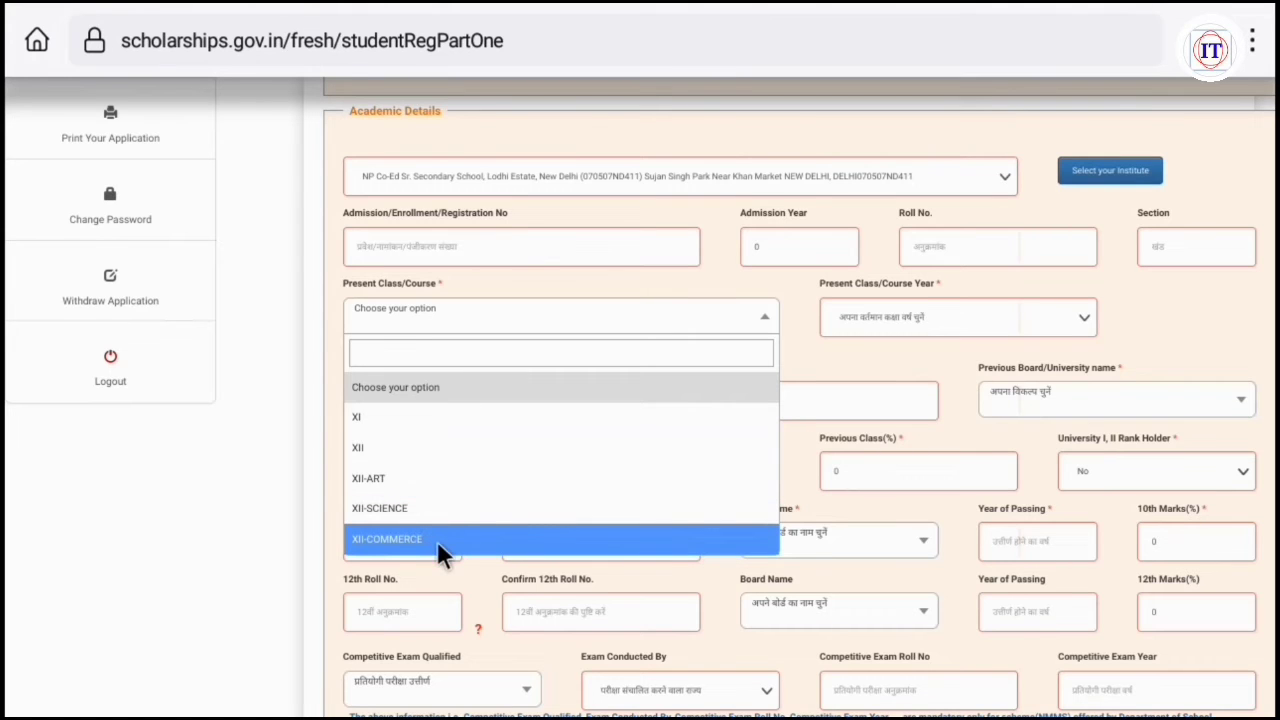
scroll(453, 516, "down", 1)
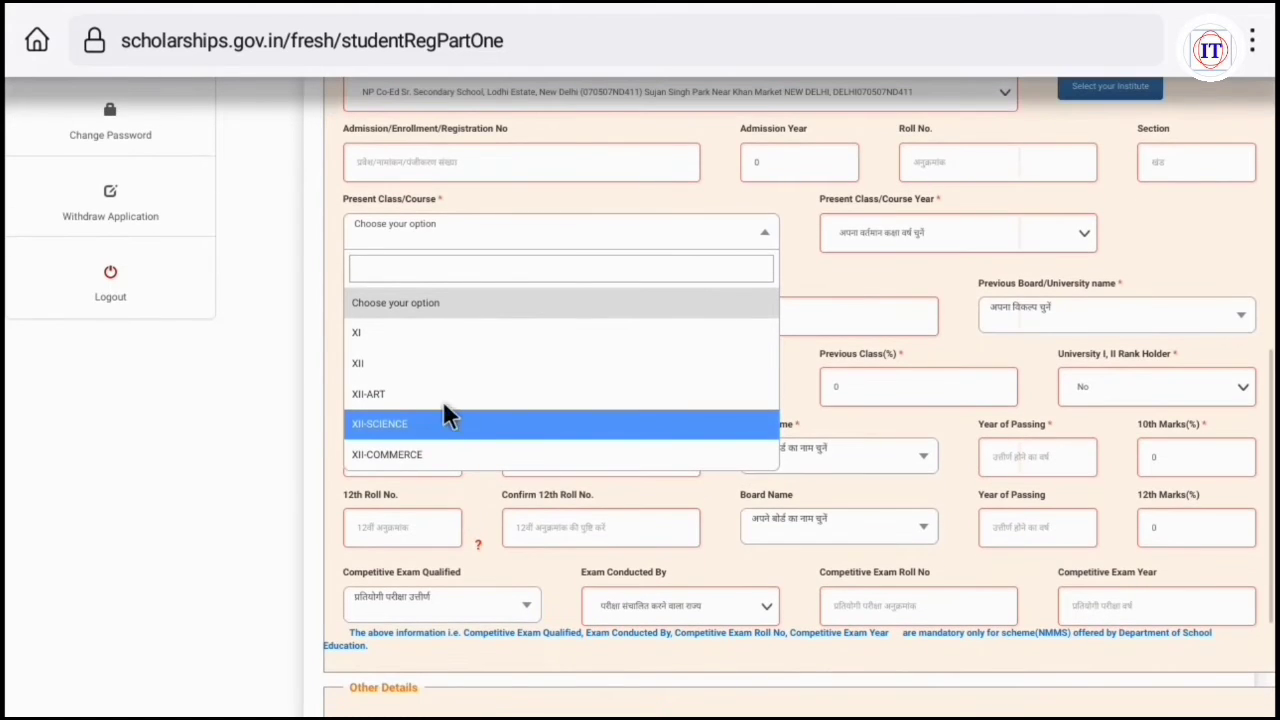
left_click(420, 455)
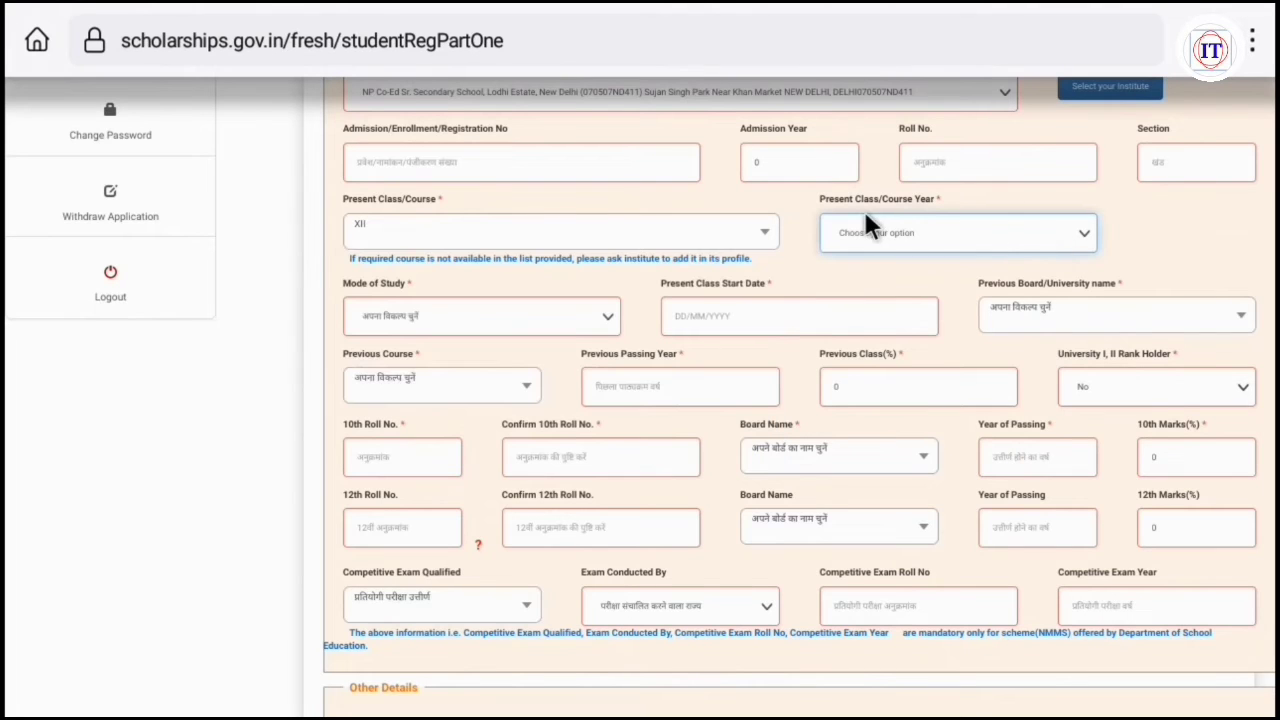
left_click(1088, 236)
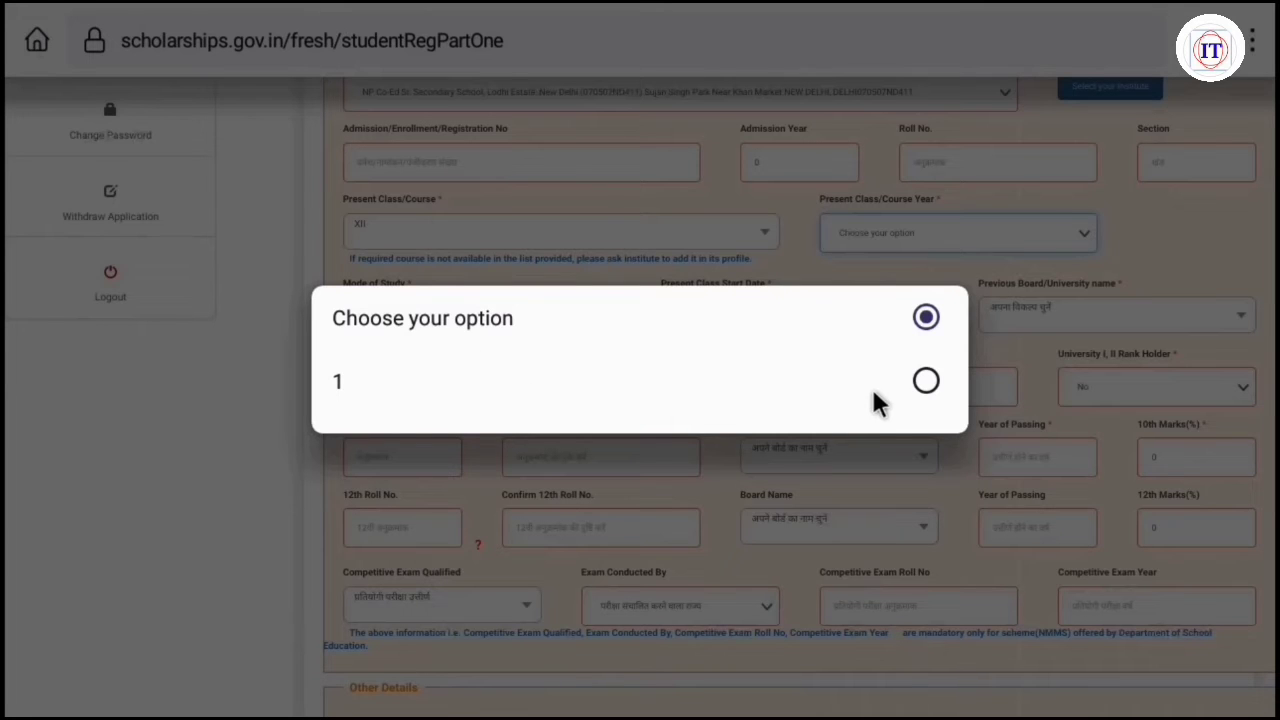
left_click(926, 381)
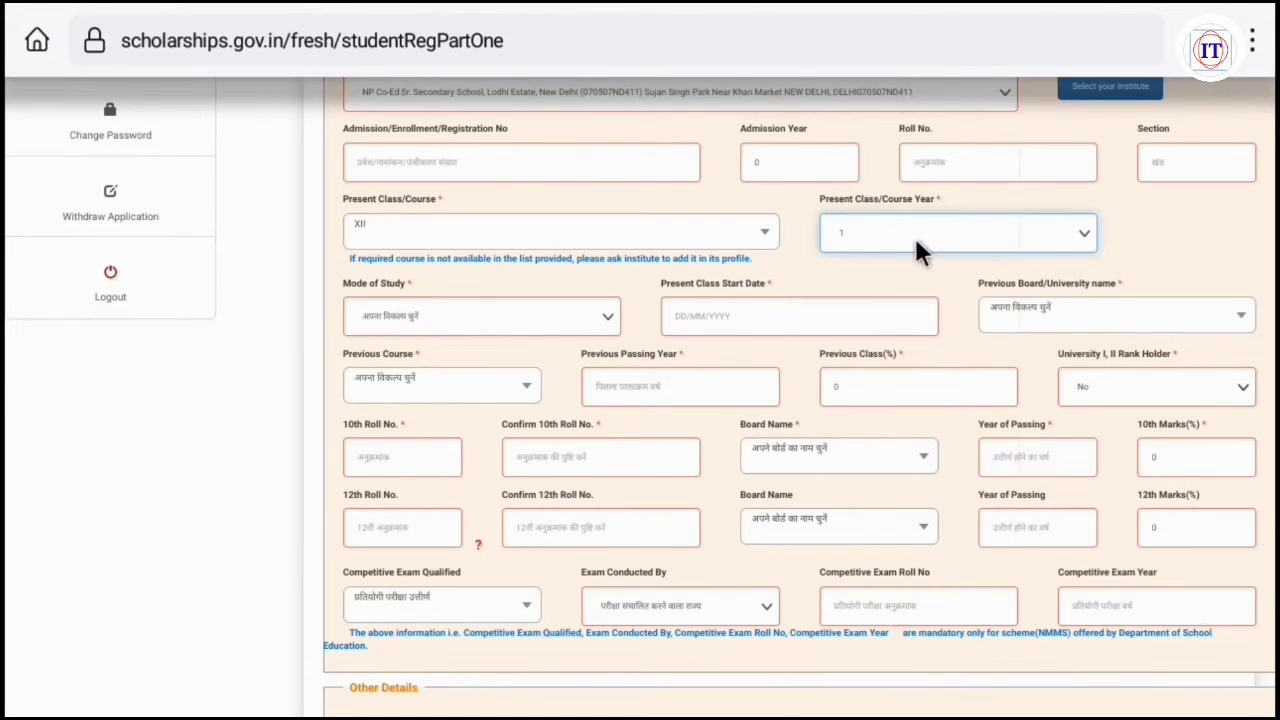
Set the Mode of Study to Regular/Full Time in Academic Details.
scroll(610, 405, "up", 1)
left_click(608, 405)
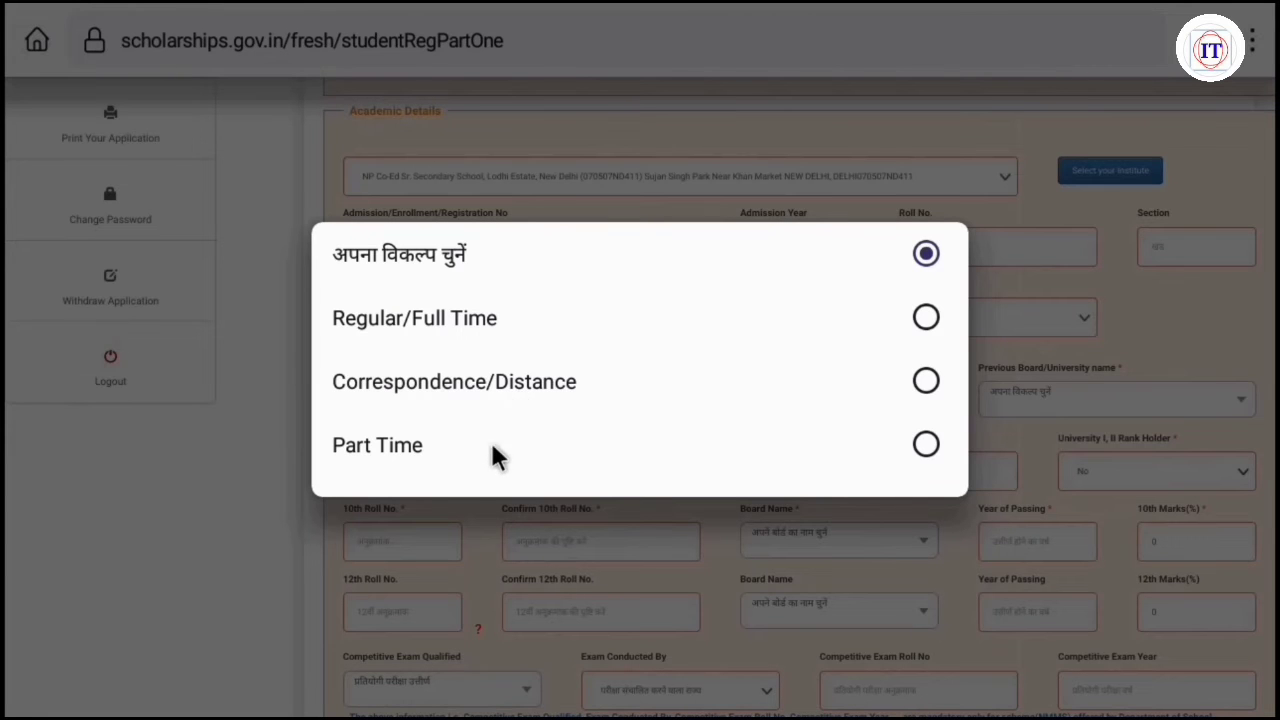
left_click(507, 327)
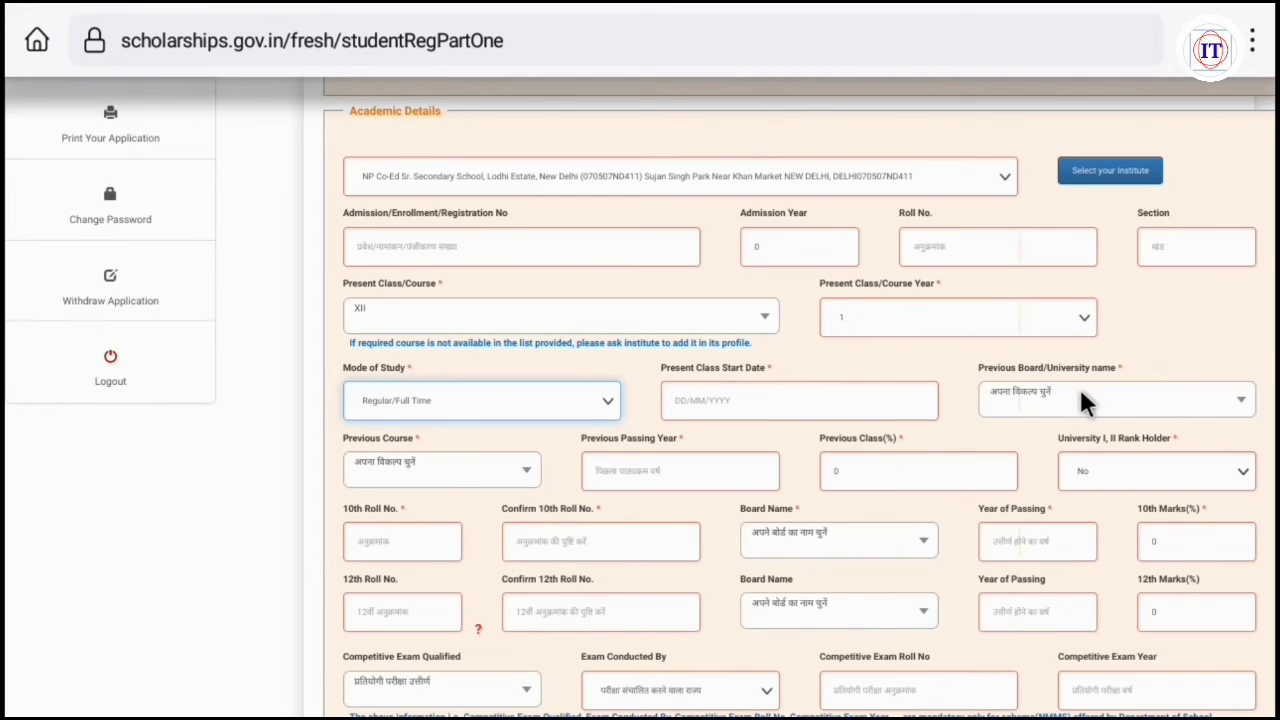
Set the Previous Board to CENTRAL BOARD OF SECONDARY EDUCATION(CBSE), Previous Course to HSC/Intermediate [12th]/Equivalent and University I, II Rank Holder to No.
left_click(1200, 408)
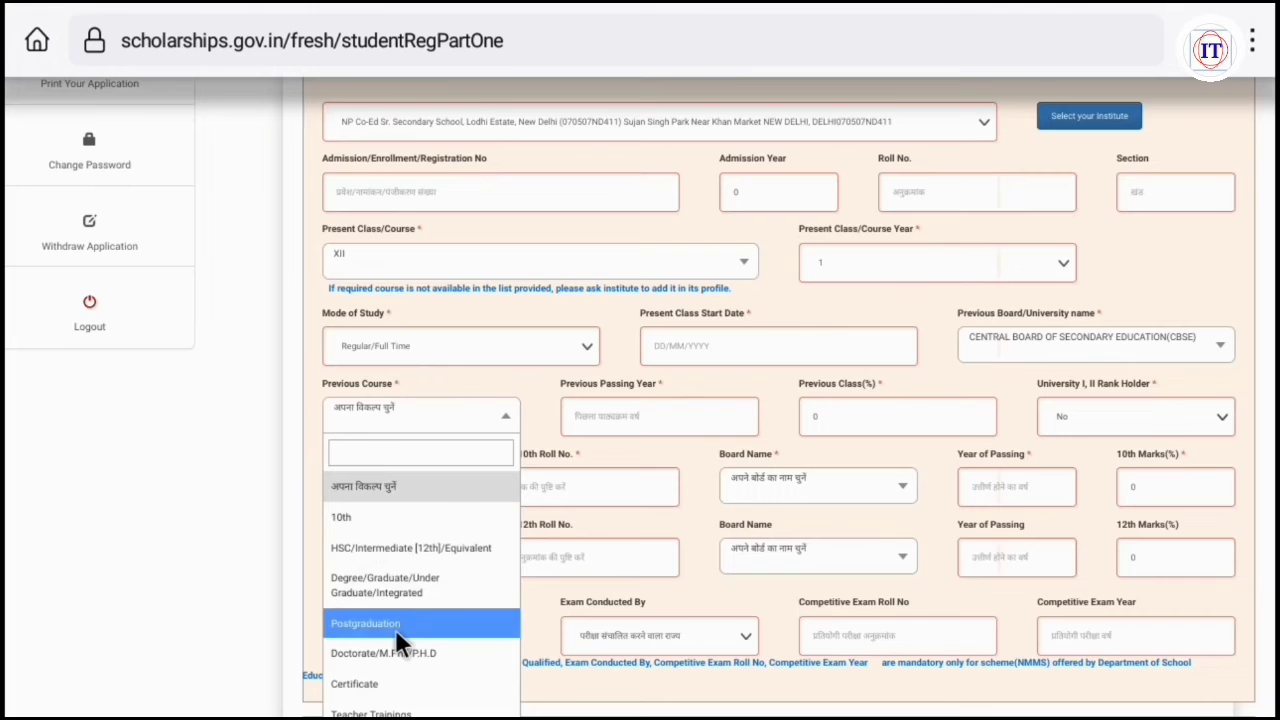
left_click(410, 548)
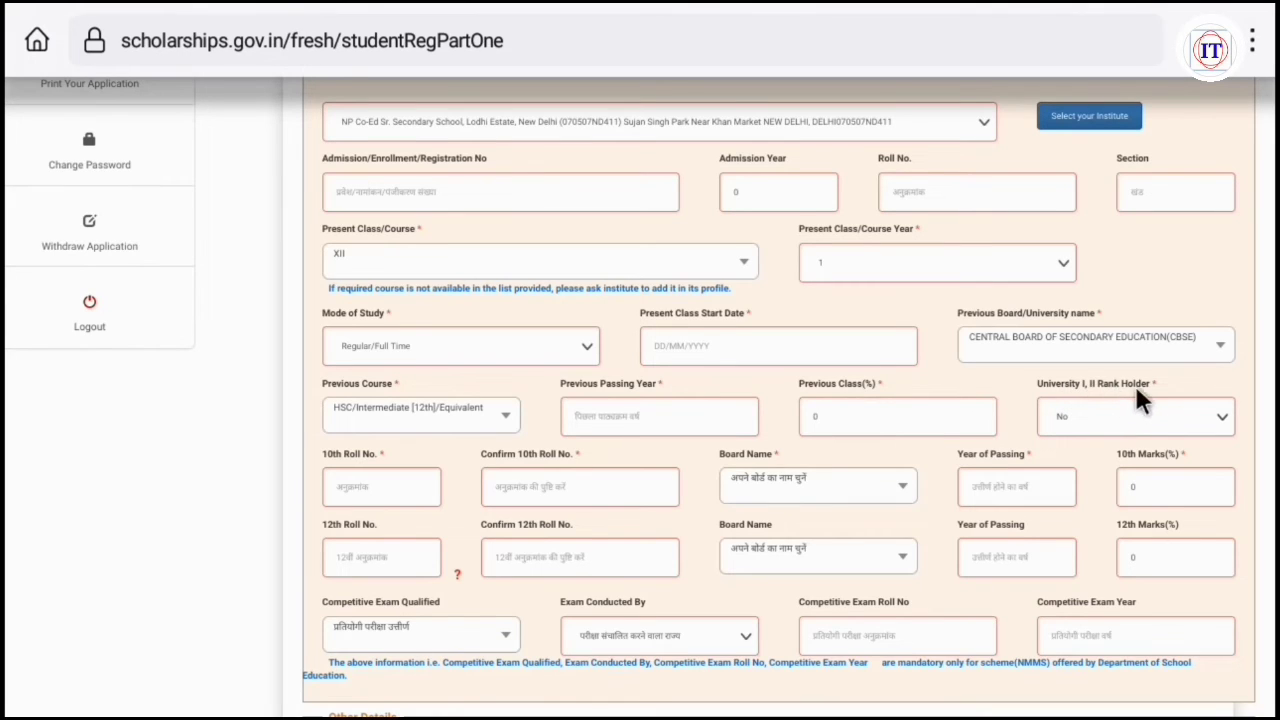
left_click(1222, 418)
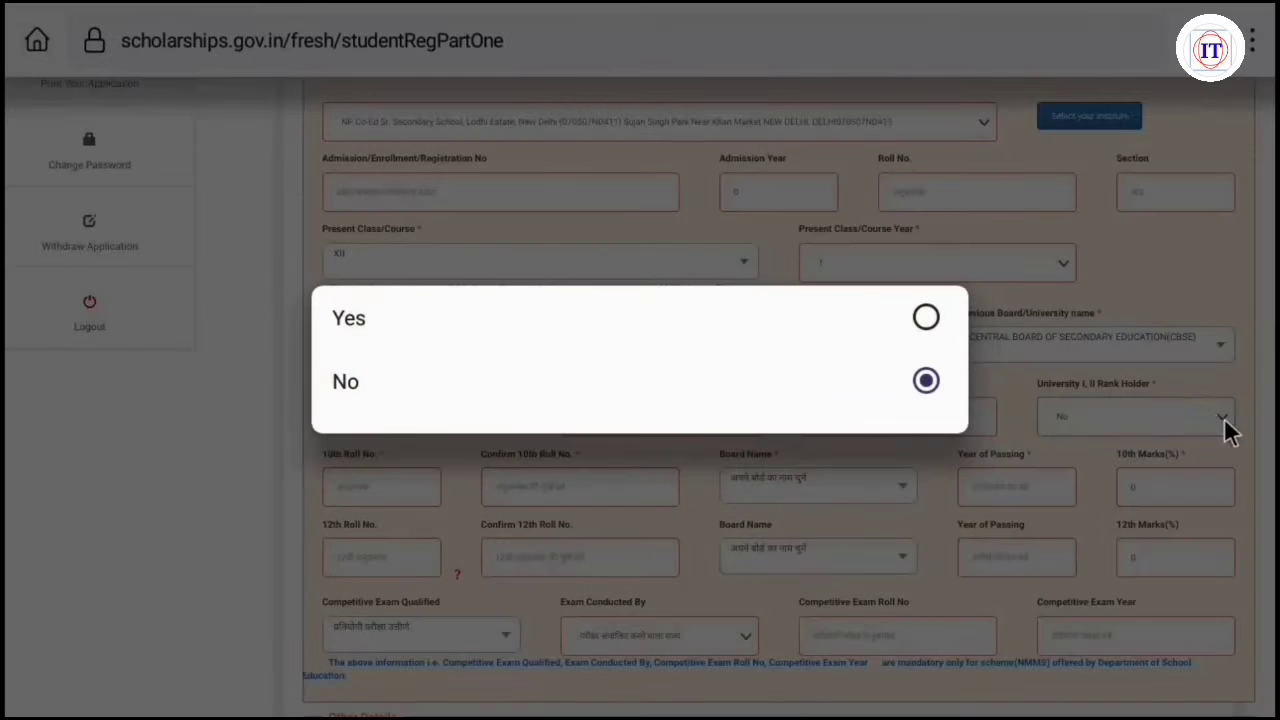
left_click(918, 385)
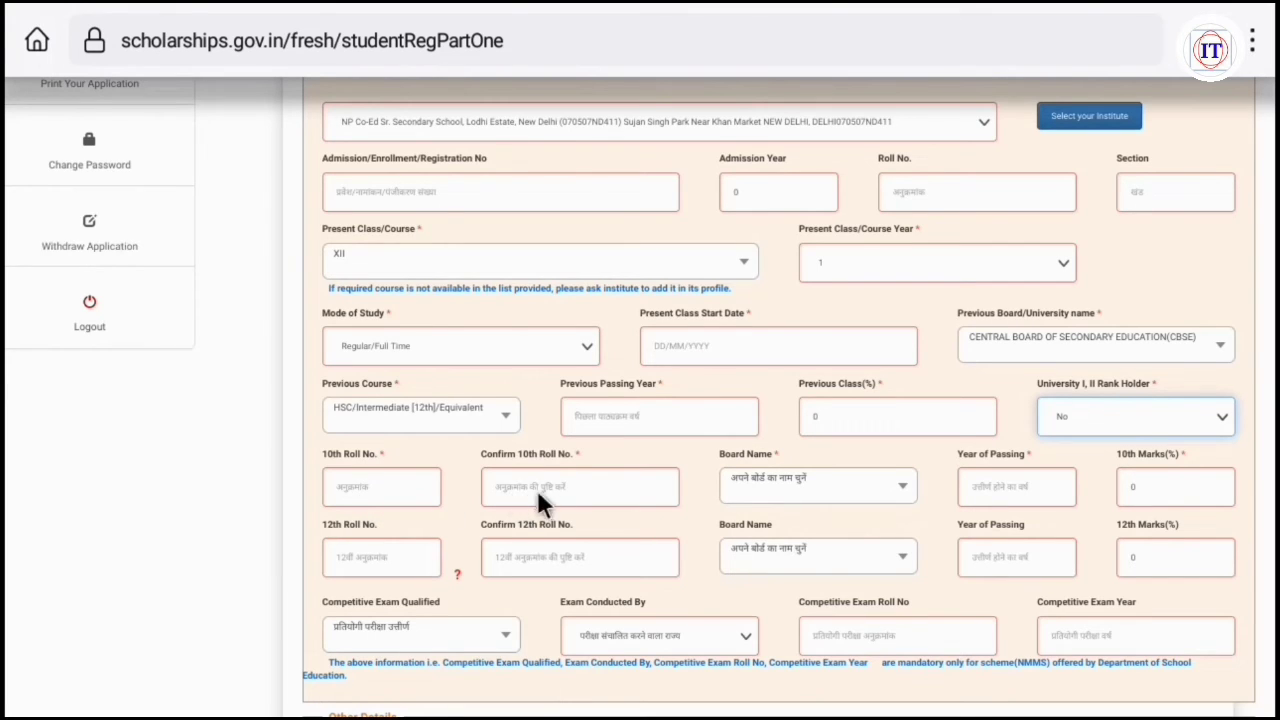
Set the 10th board to Central Board of Secondary Education, passing year 2006 and marks 80%, leaving Competitive Exam Qualified unselected.
left_click(905, 490)
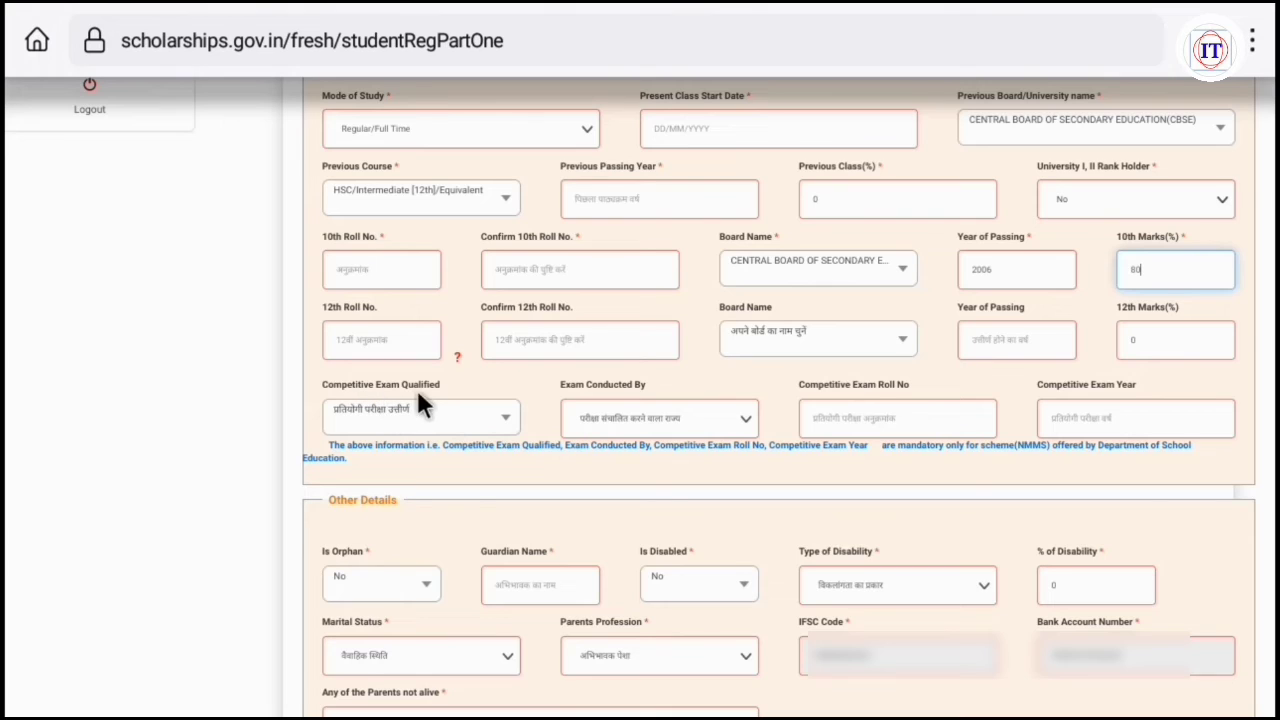
left_click(450, 417)
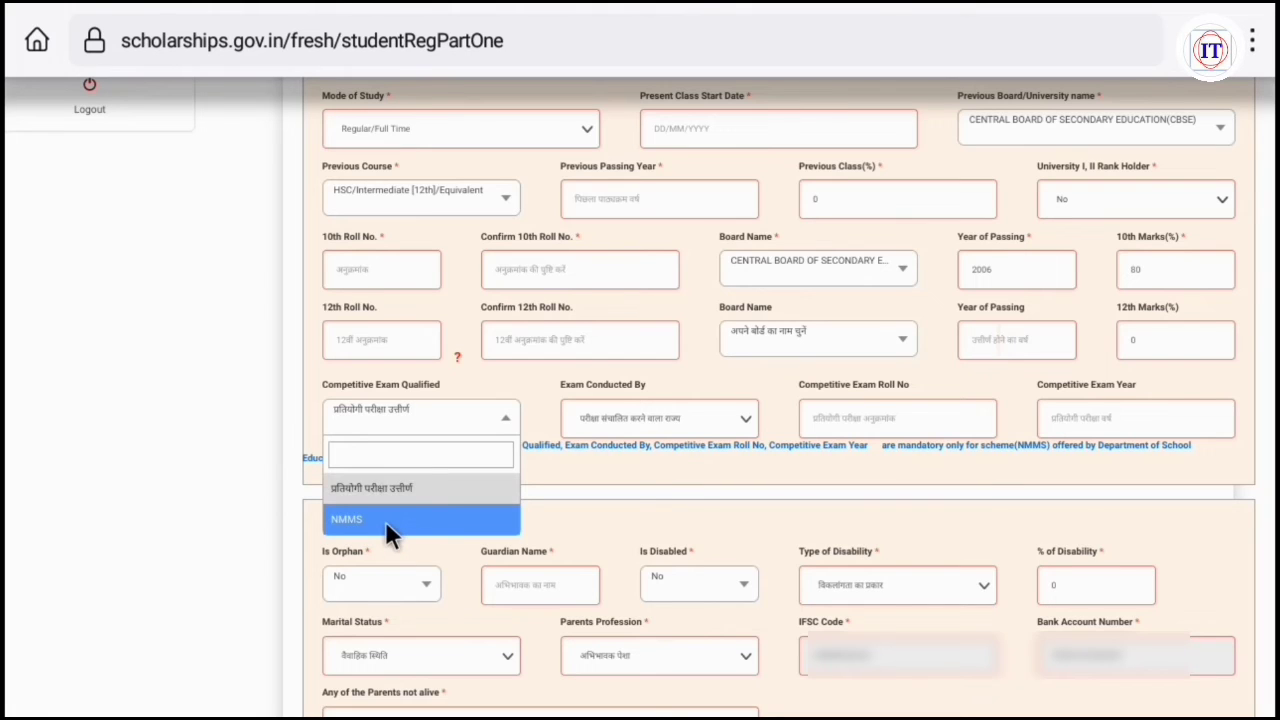
left_click(409, 484)
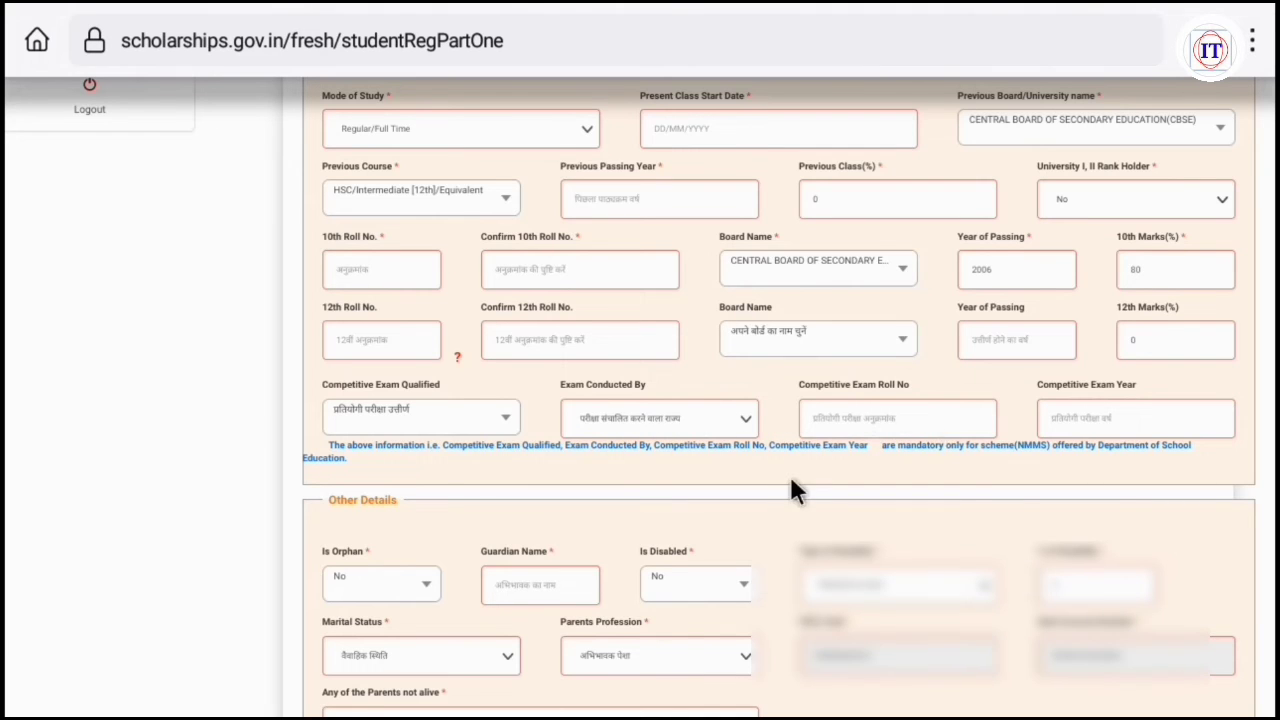
Set both Is Orphan and Is Disabled to No in Other Details, leaving the Type of Disability unselected.
scroll(785, 485, "down", 1)
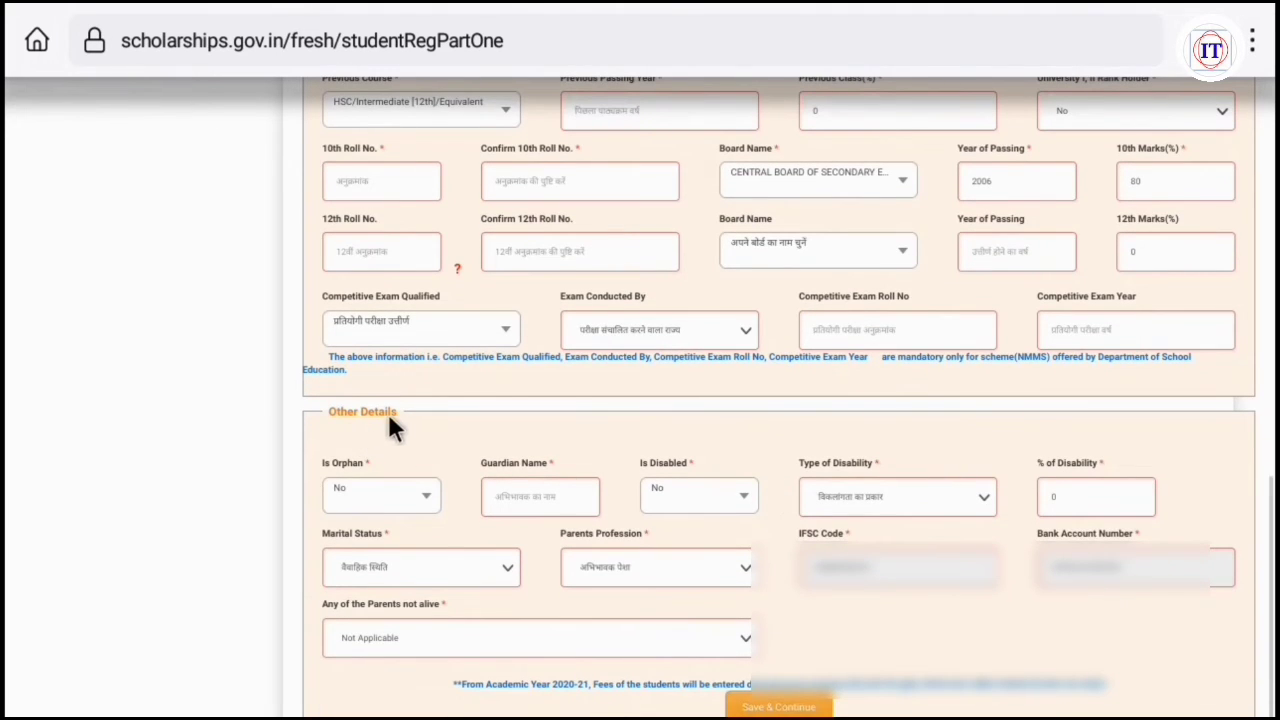
left_click(425, 497)
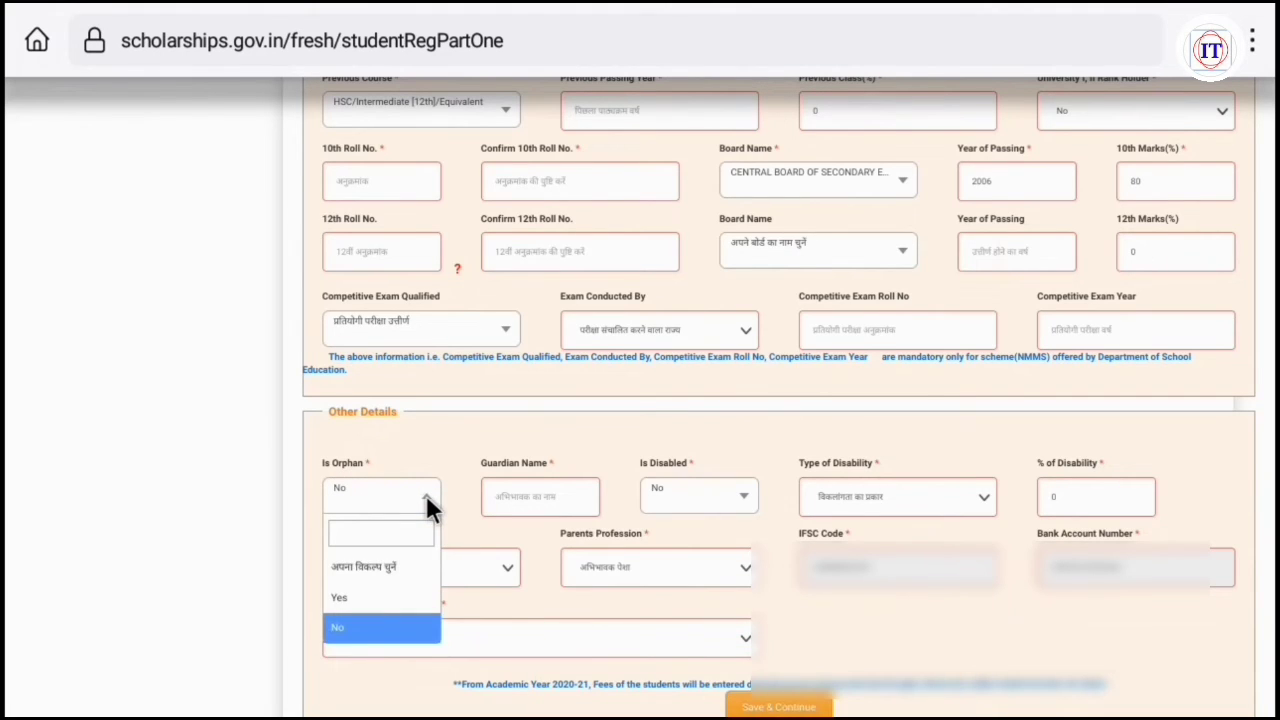
left_click(360, 640)
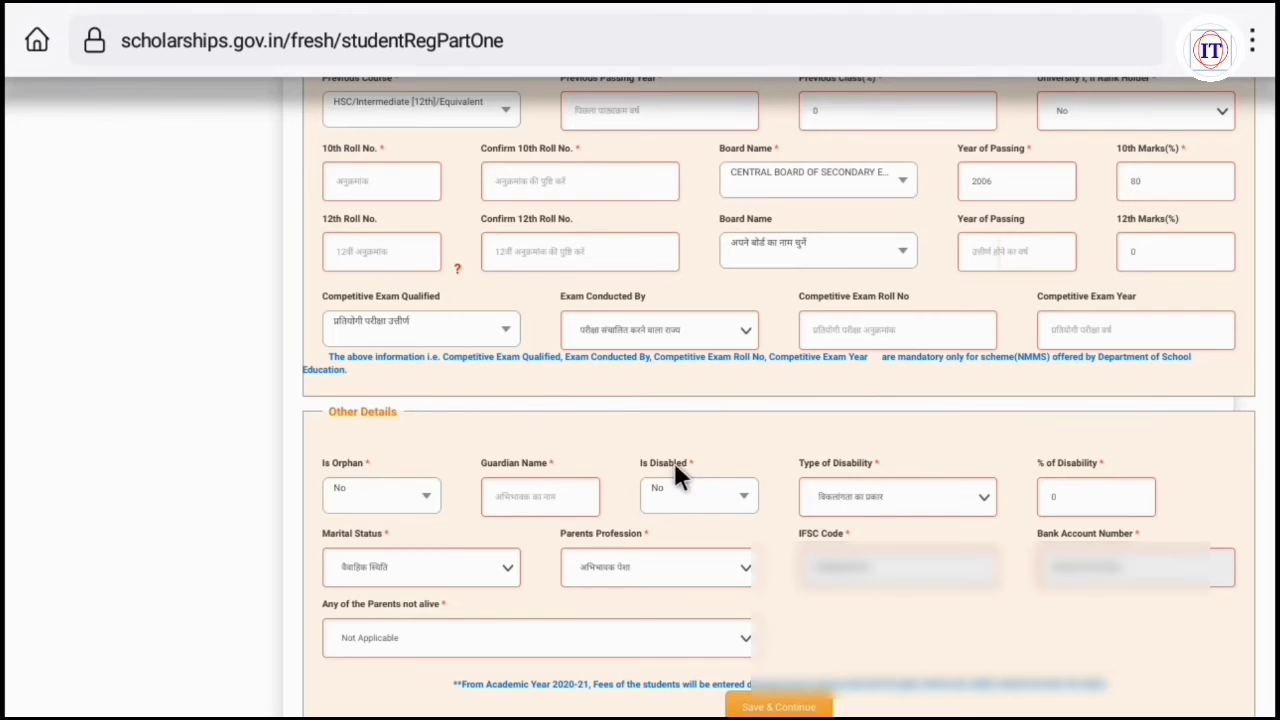
left_click(744, 500)
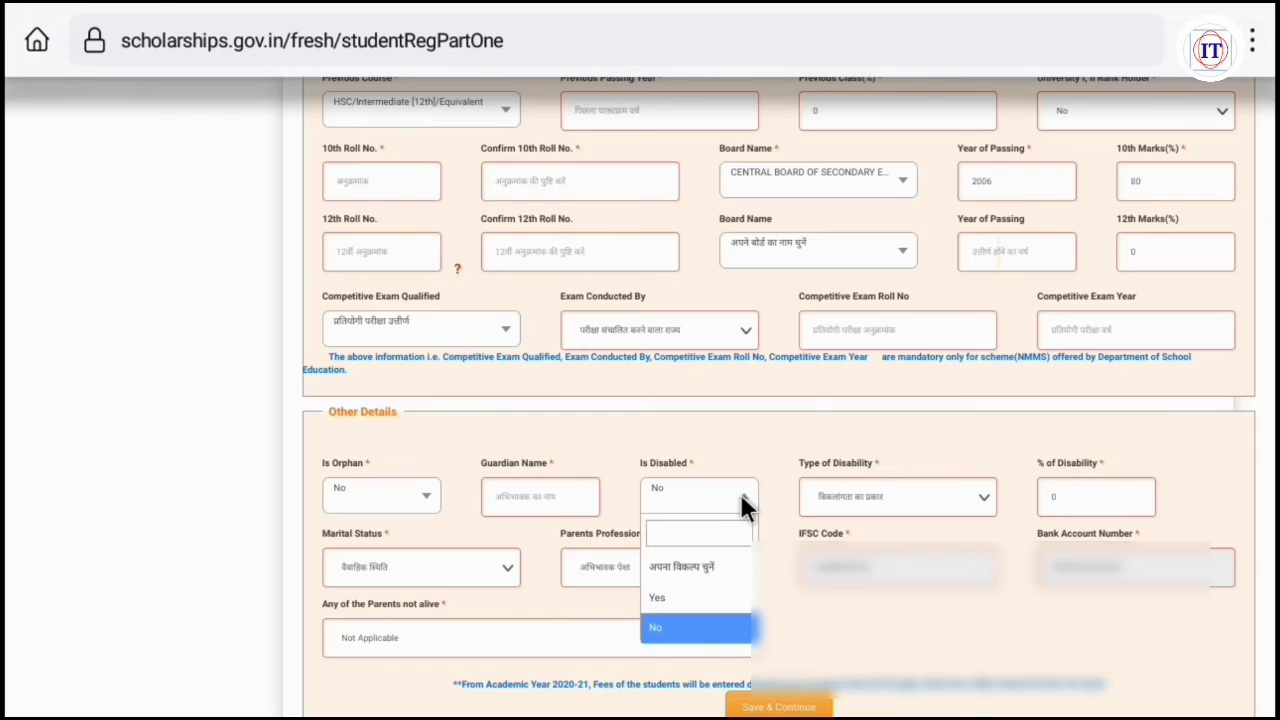
left_click(675, 626)
left_click(952, 510)
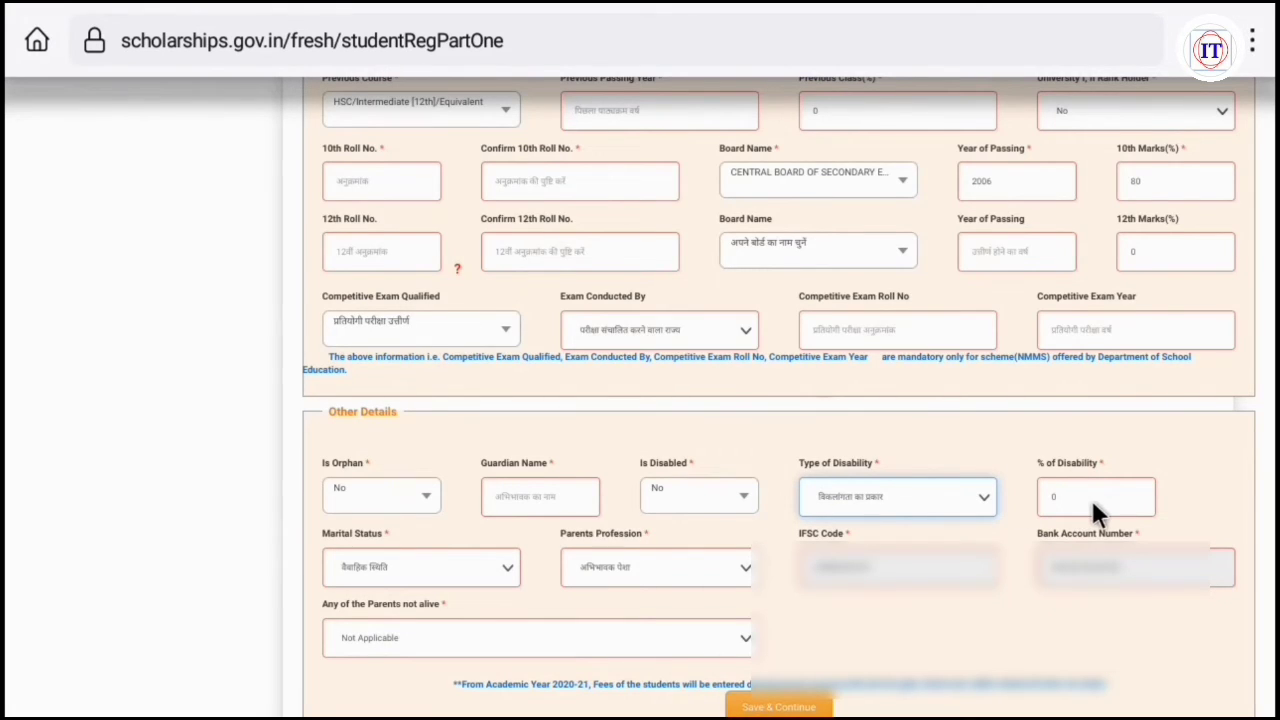
Set Marital Status to Un Married, Parents Profession to Others and Any of the Parents not alive to Not Applicable.
left_click(510, 575)
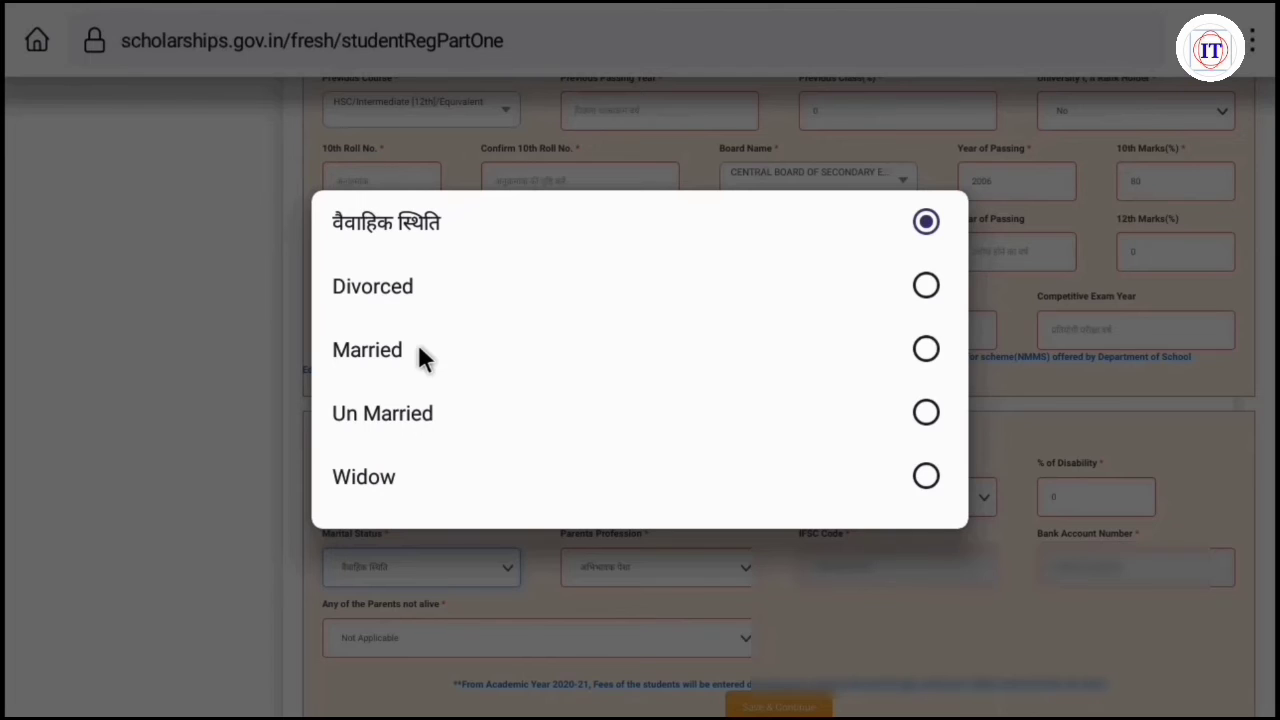
left_click(430, 413)
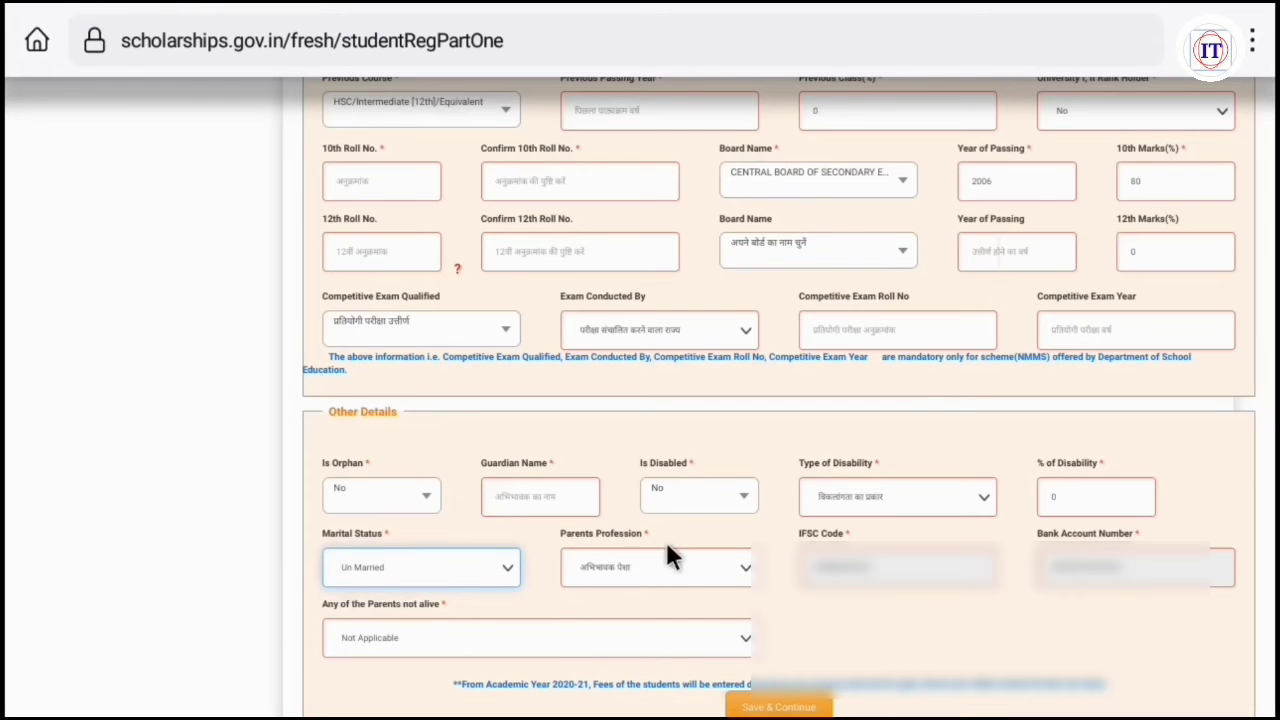
left_click(746, 576)
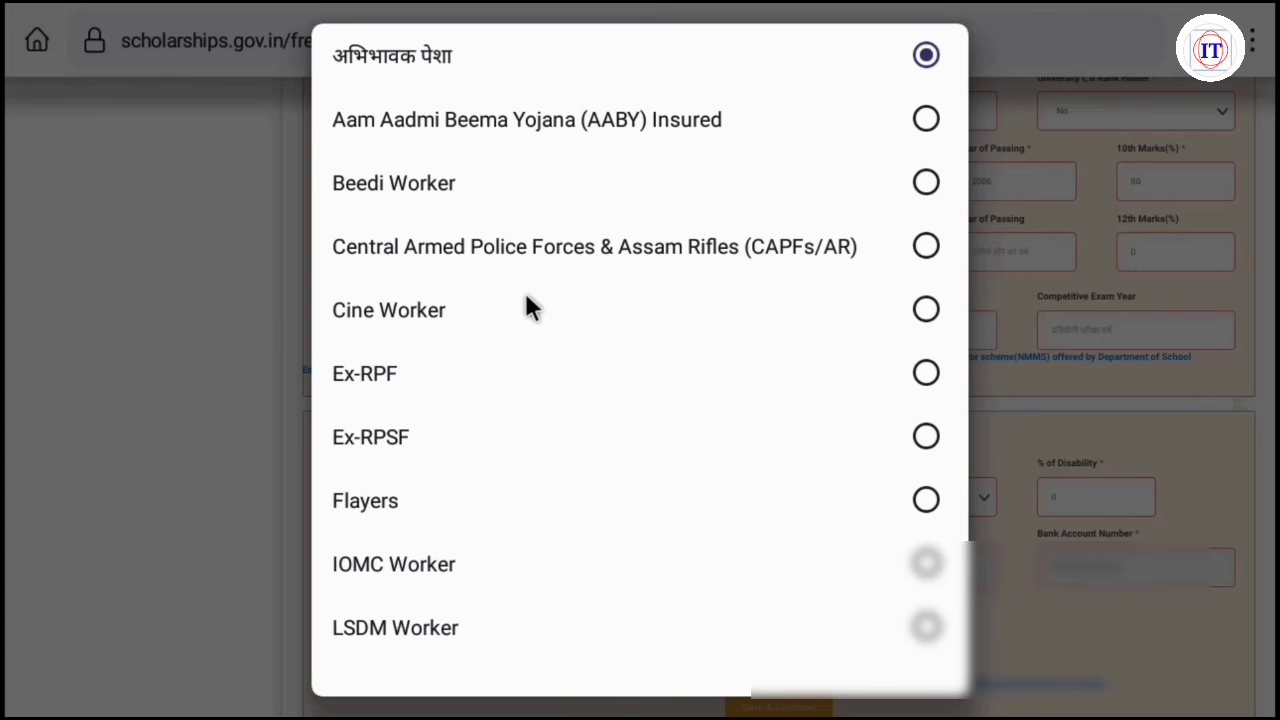
scroll(526, 300, "down", 3)
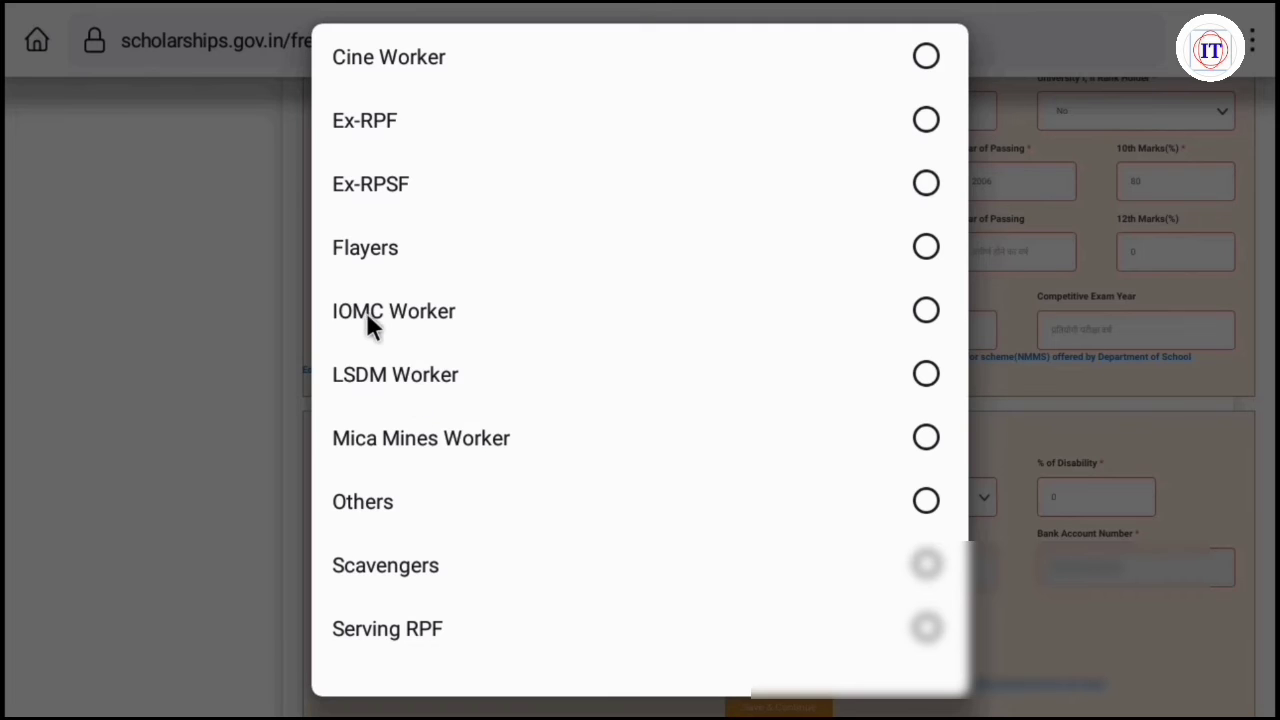
left_click(427, 507)
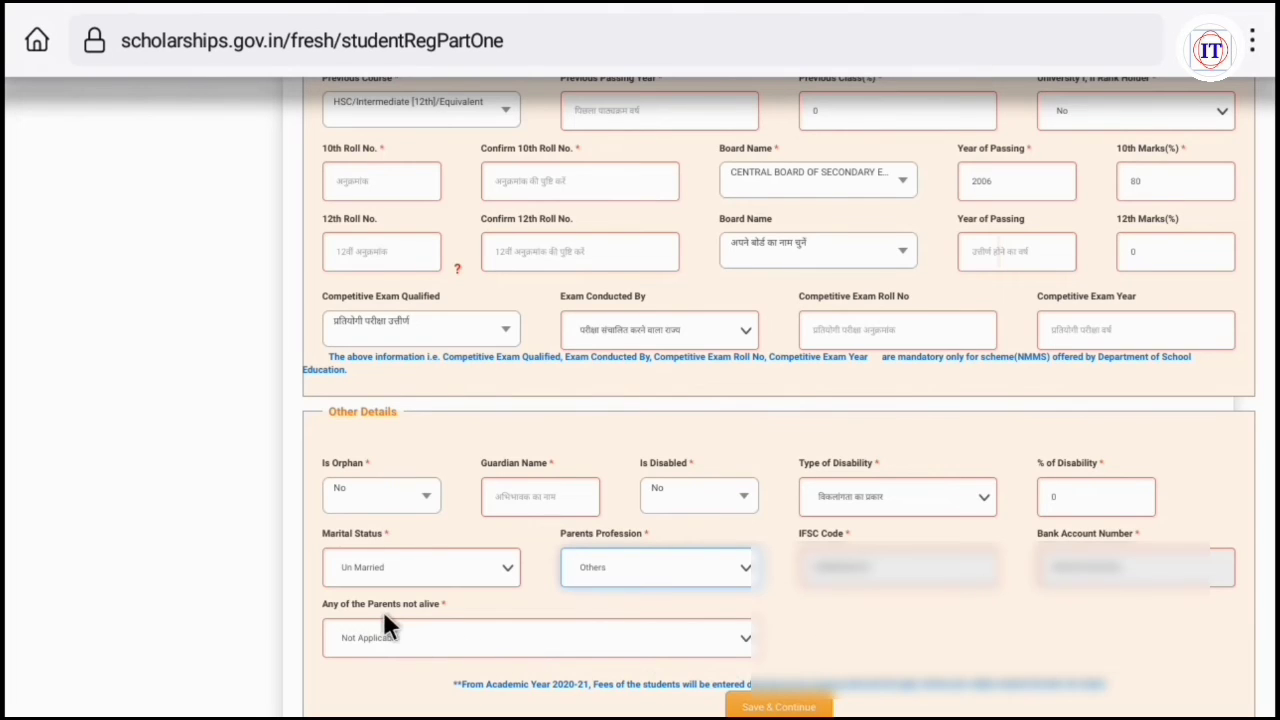
left_click(746, 645)
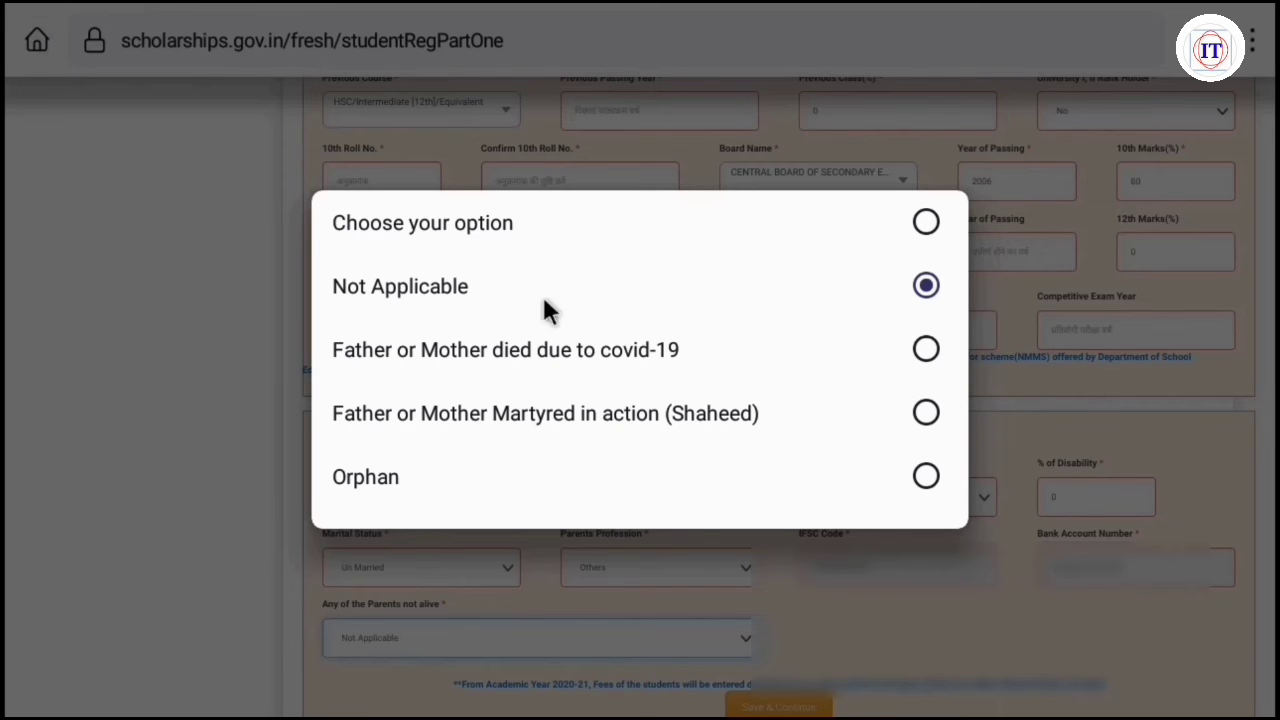
left_click(467, 285)
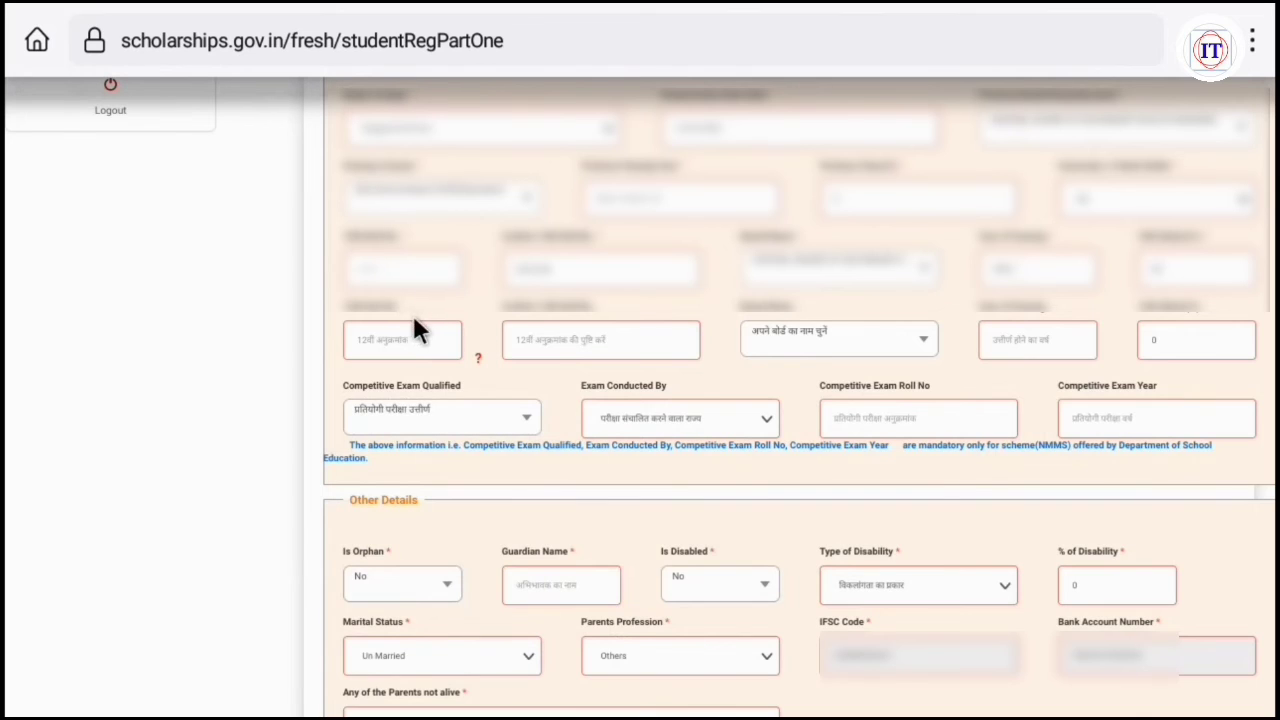
Open the help note on the required format of the 12th Roll No.
left_click(478, 358)
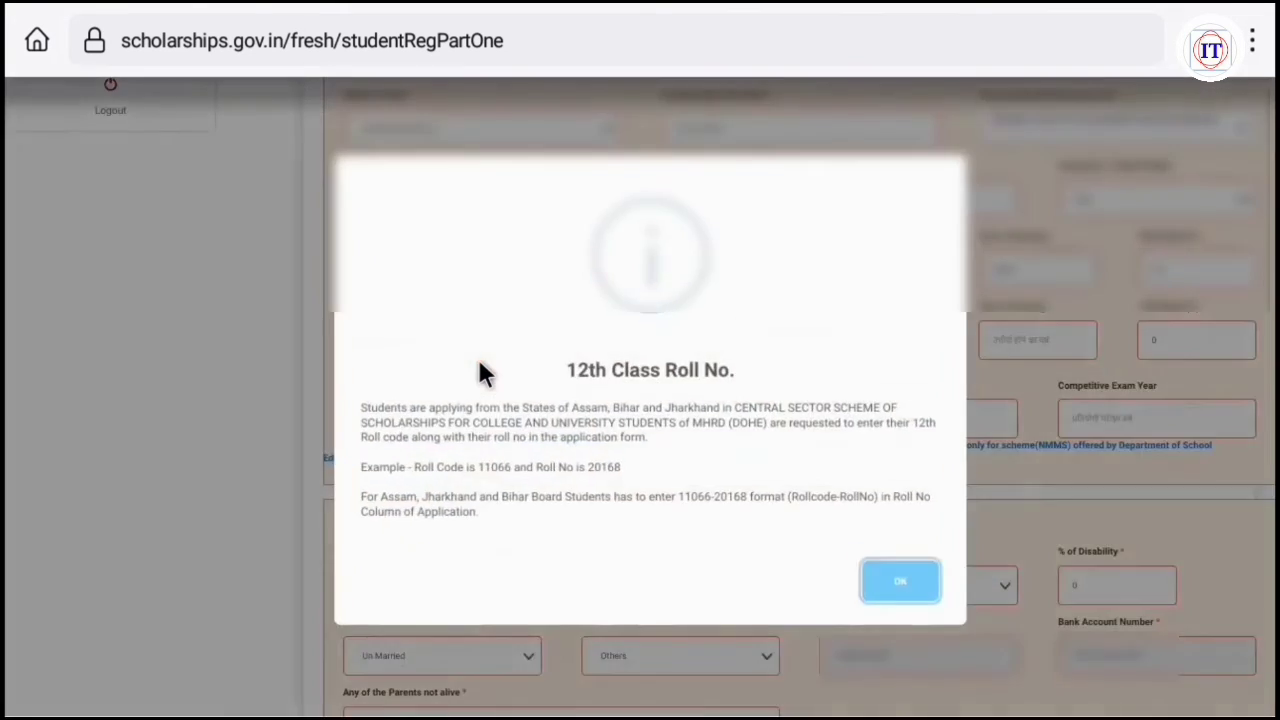